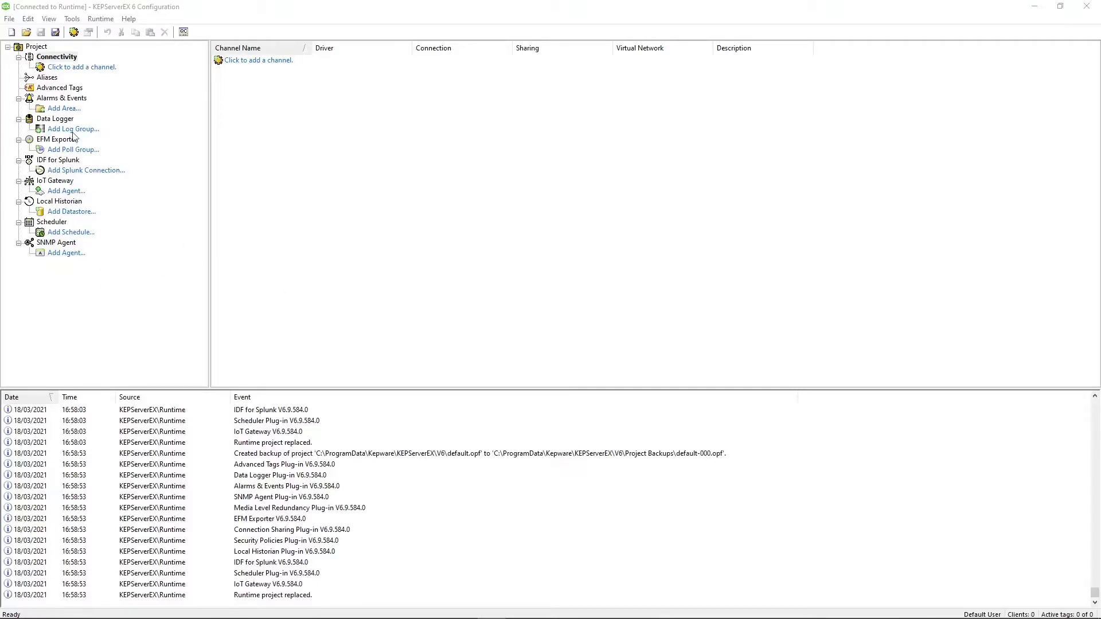
Step: Create a blank project that replaces the runtime project, backed up as default-001.opf
click(12, 32)
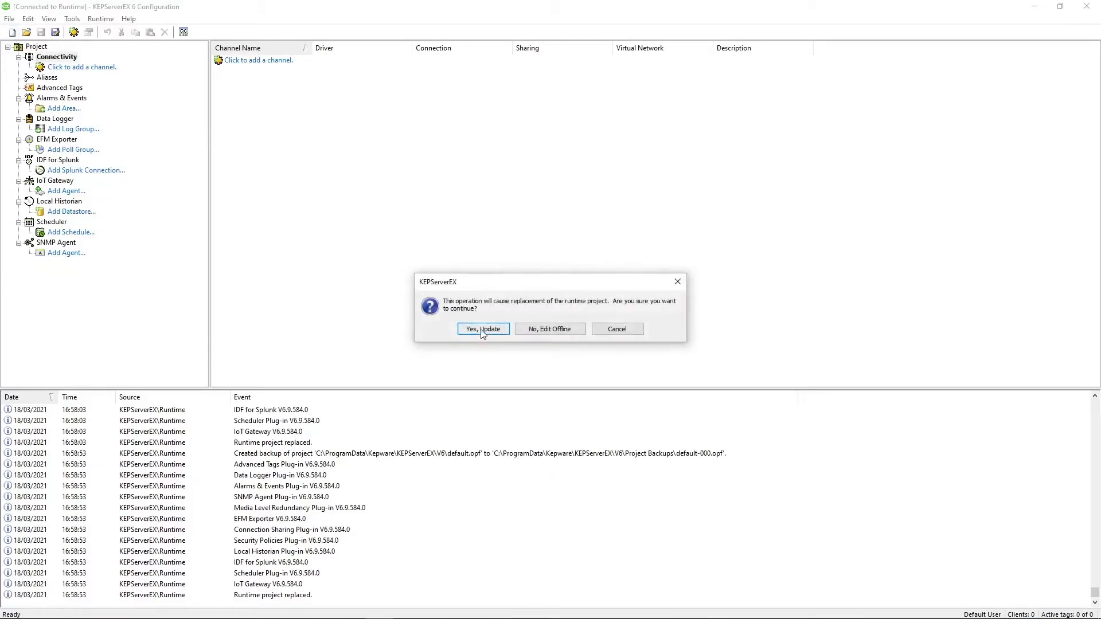
click(482, 330)
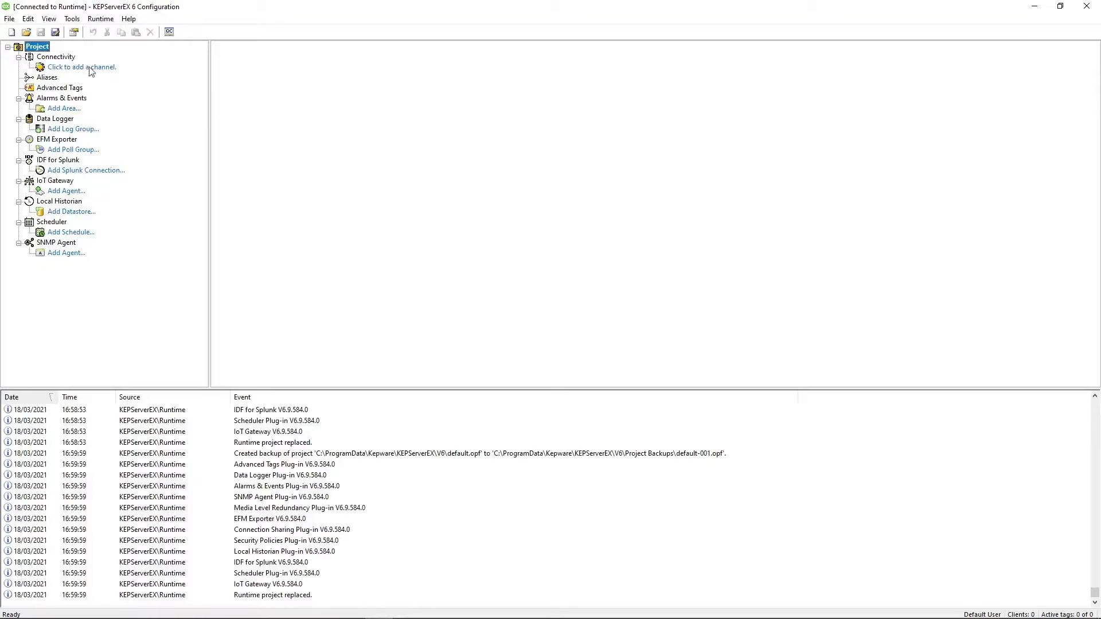
Step: Add a new channel and choose Siemens TCP/IP Ethernet as its driver type
click(59, 65)
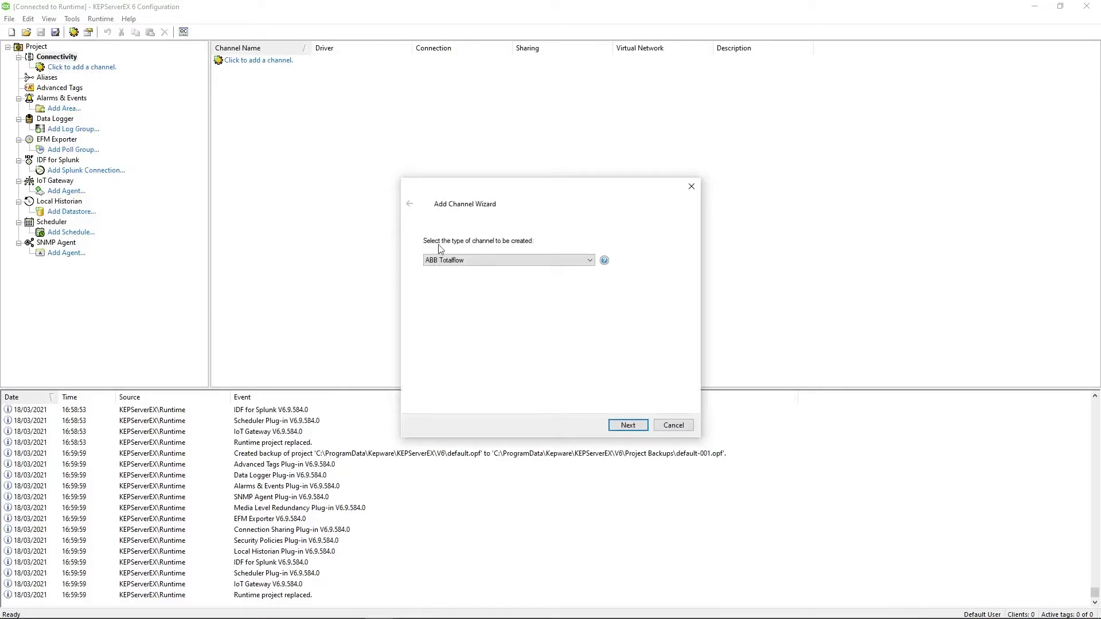
click(544, 260)
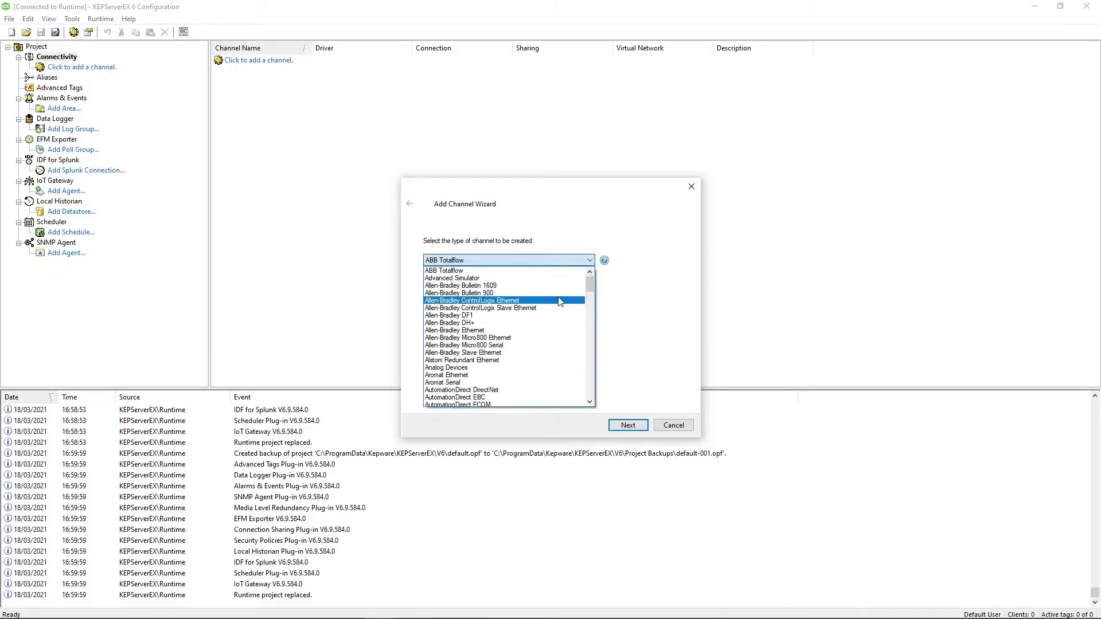
scroll(509, 305, down, 15)
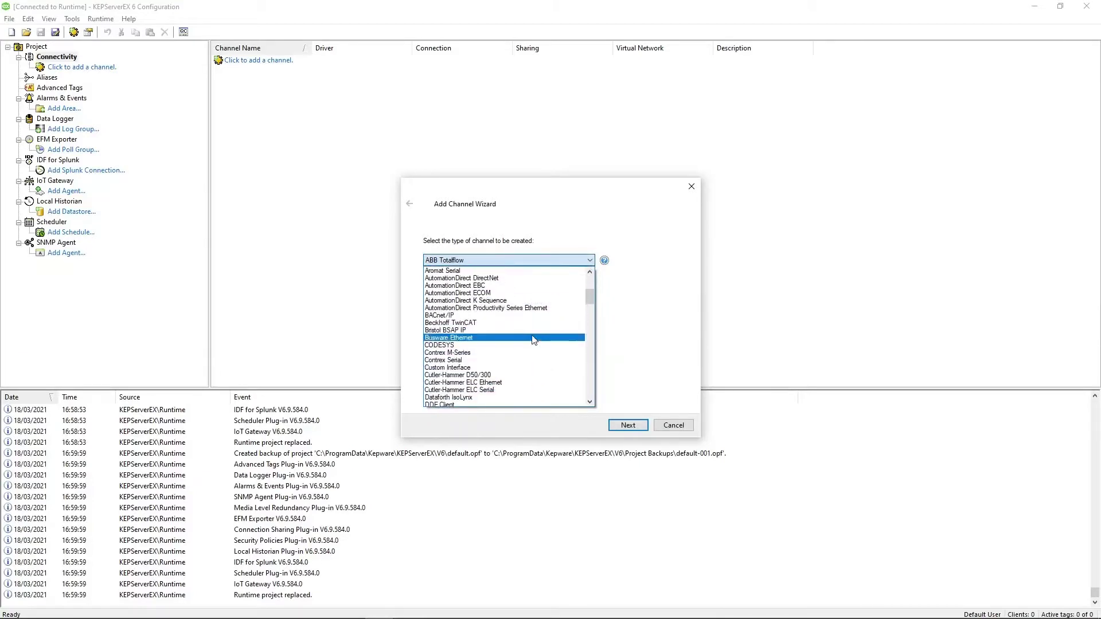
scroll(535, 339, down, 4)
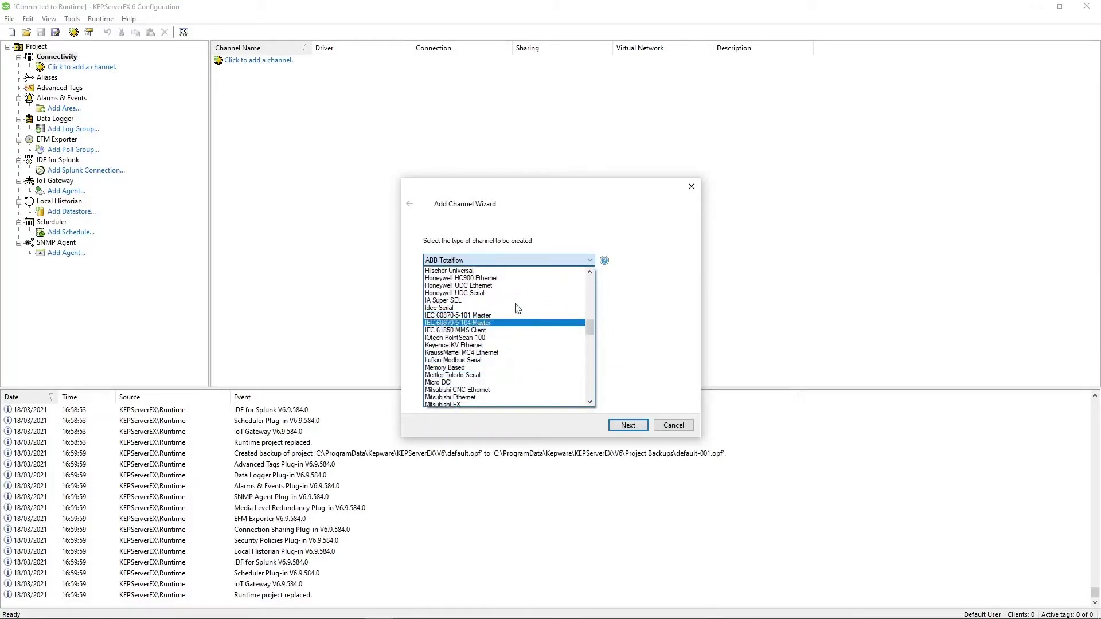
scroll(523, 344, down, 3)
scroll(523, 346, down, 12)
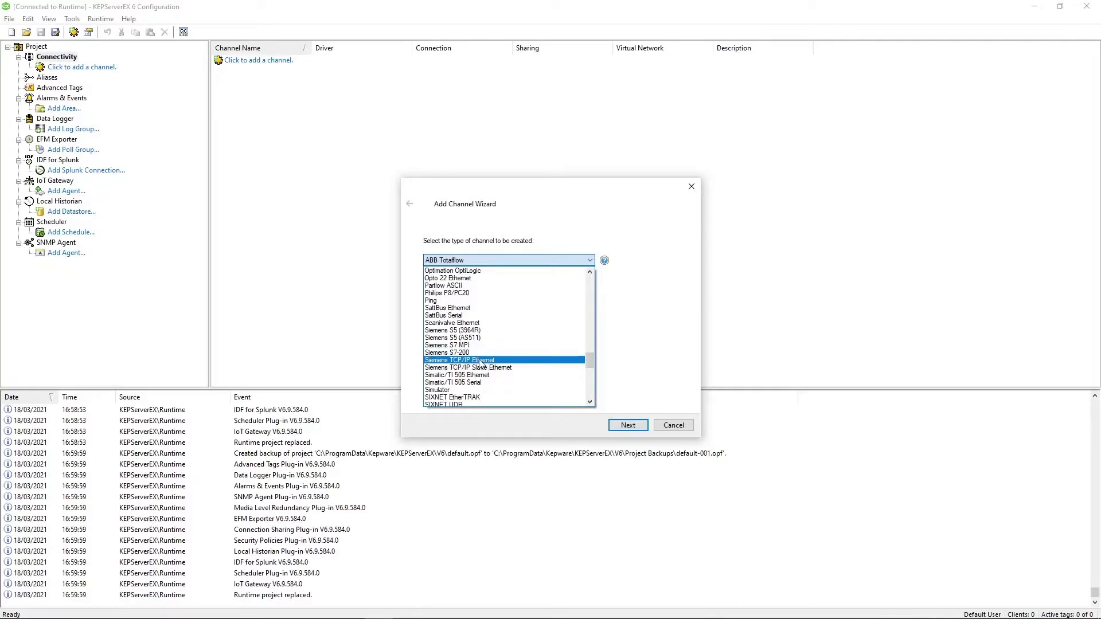
click(480, 363)
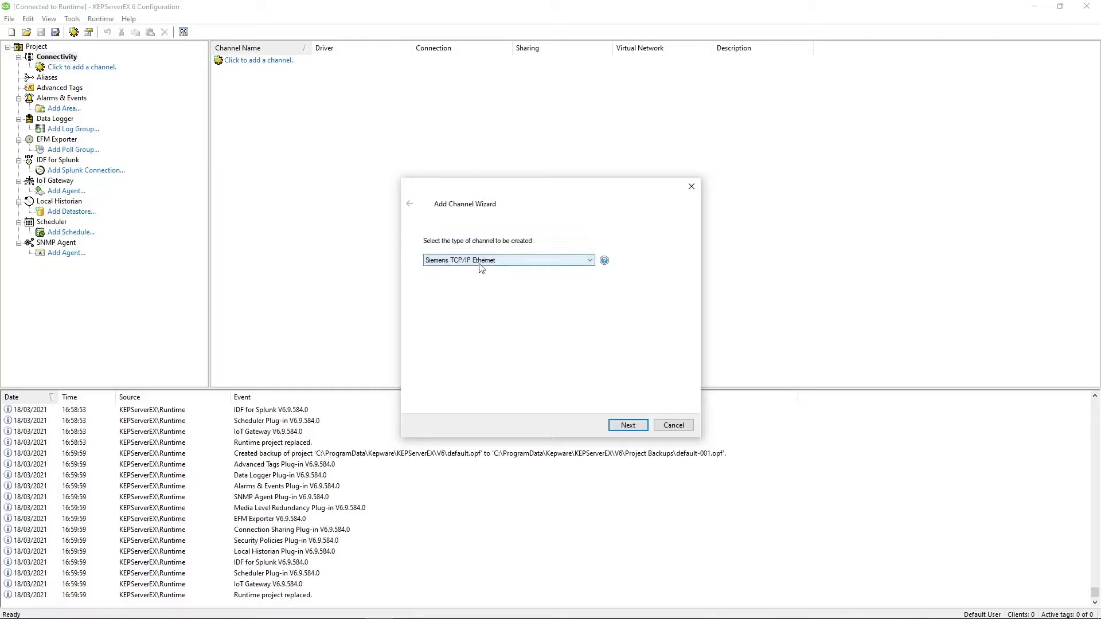
Step: Name the channel 'S7' and bind it to the Intel(R) 82579LM Gigabit Network Connection #2 adapter
click(628, 429)
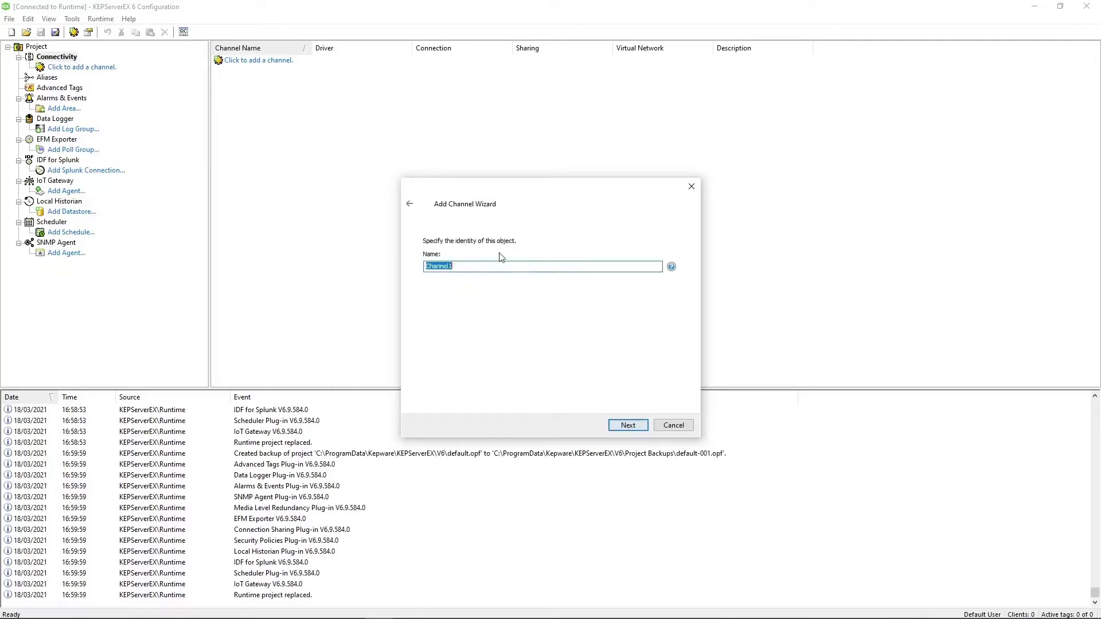
text(S7 PLCs)
click(627, 424)
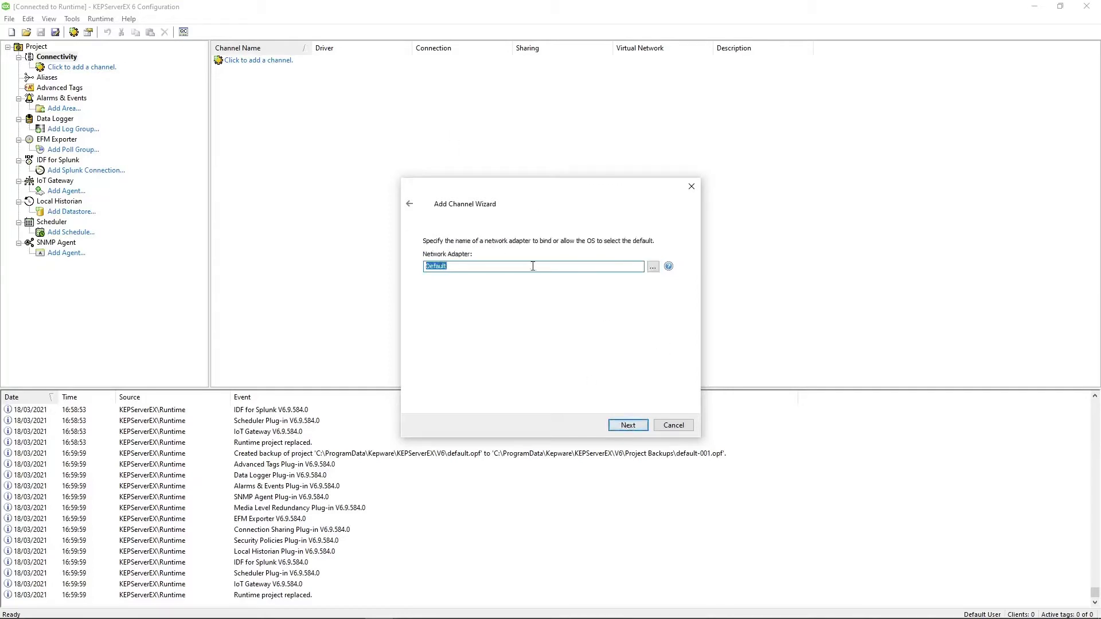
click(652, 267)
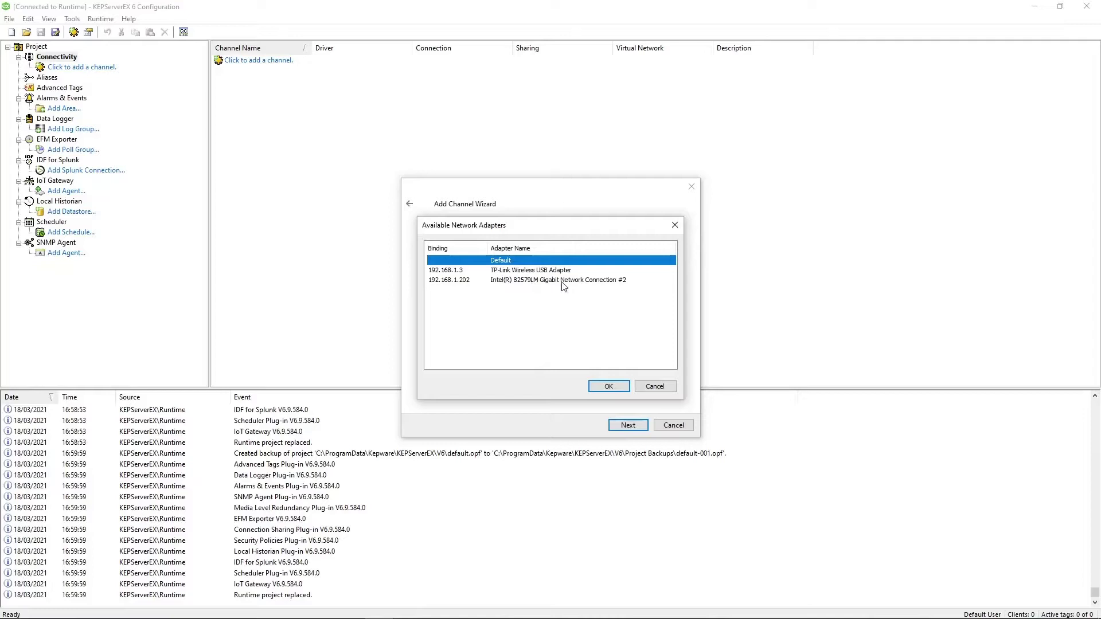
click(523, 270)
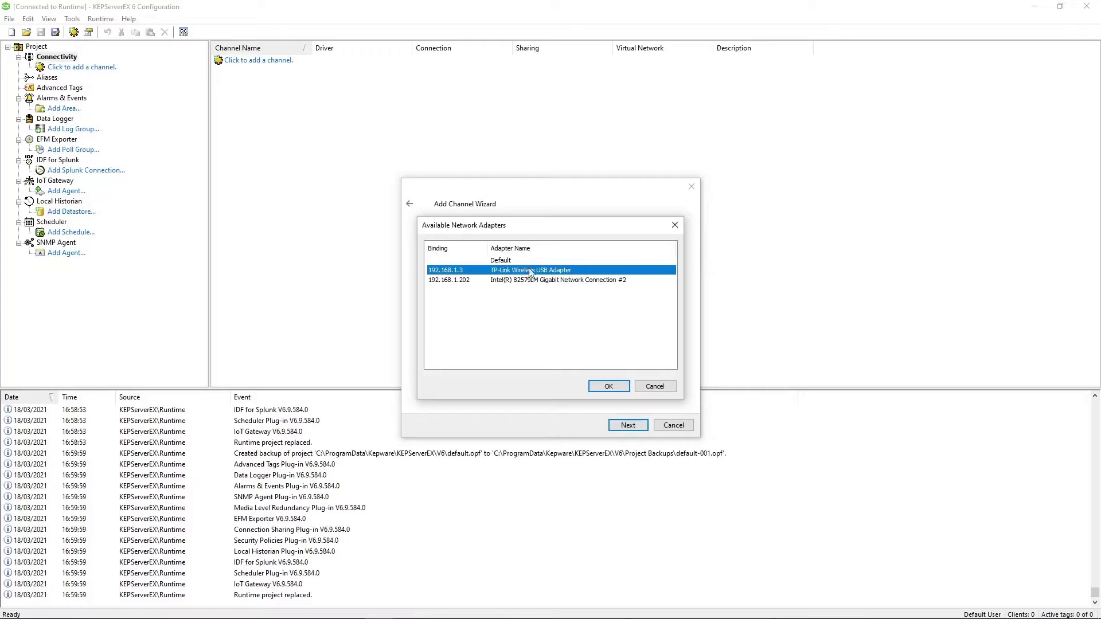
click(530, 283)
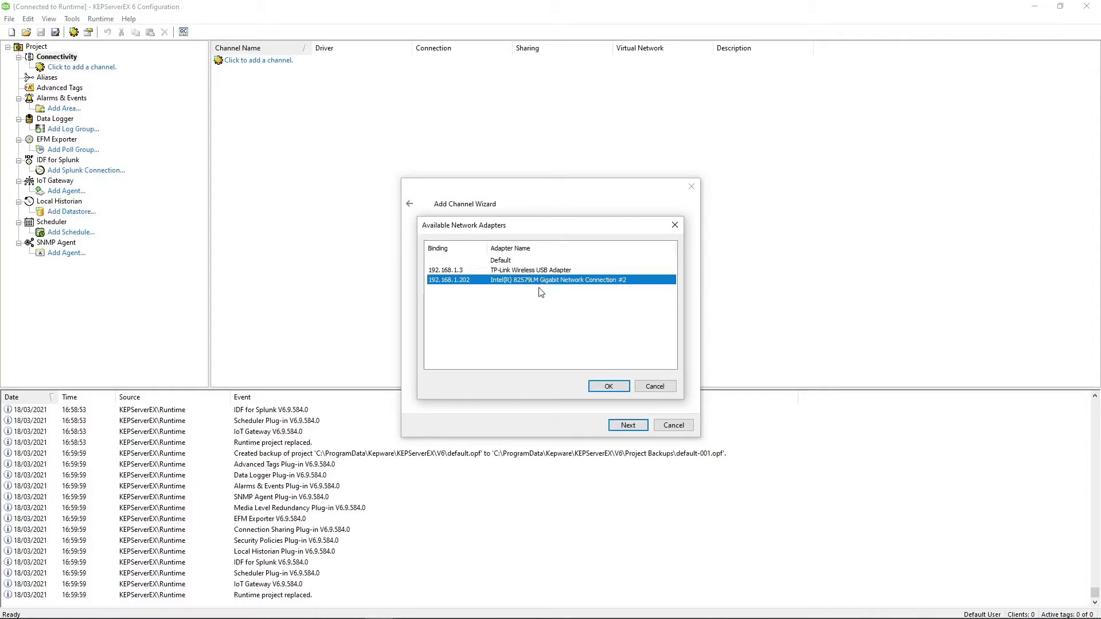
click(611, 388)
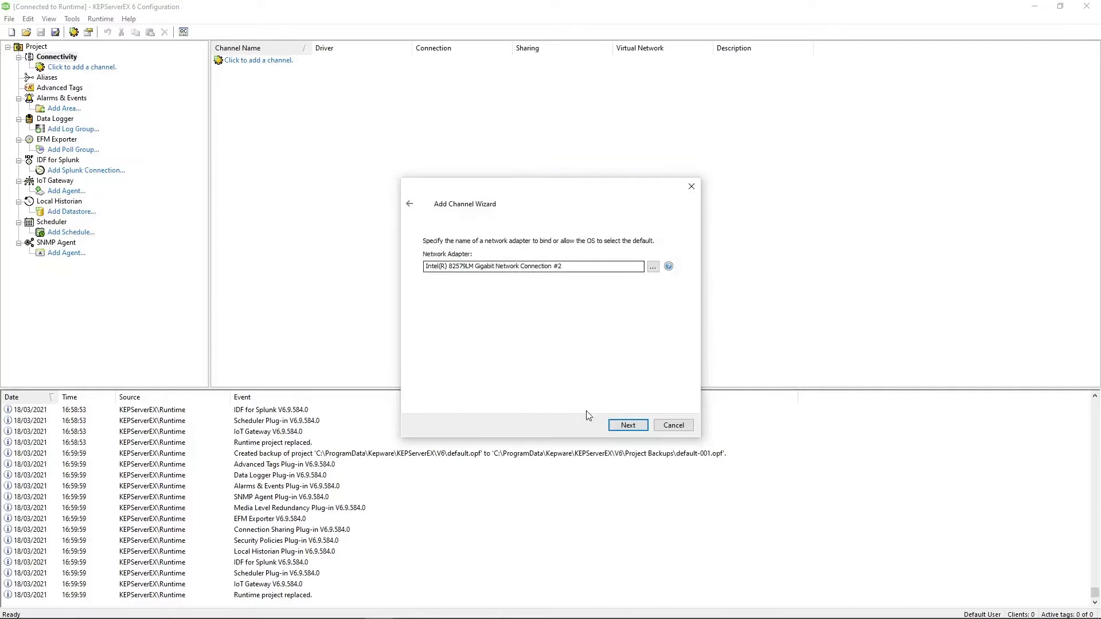
Step: Keep the write optimization method at Write Only Latest Value for All Tags
click(628, 425)
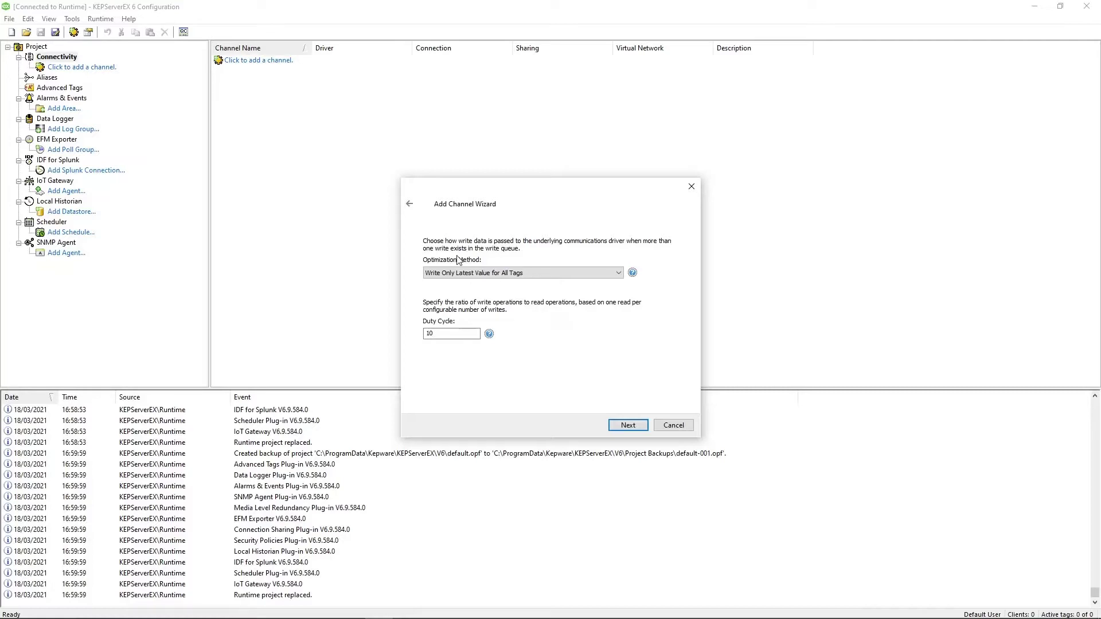
click(542, 274)
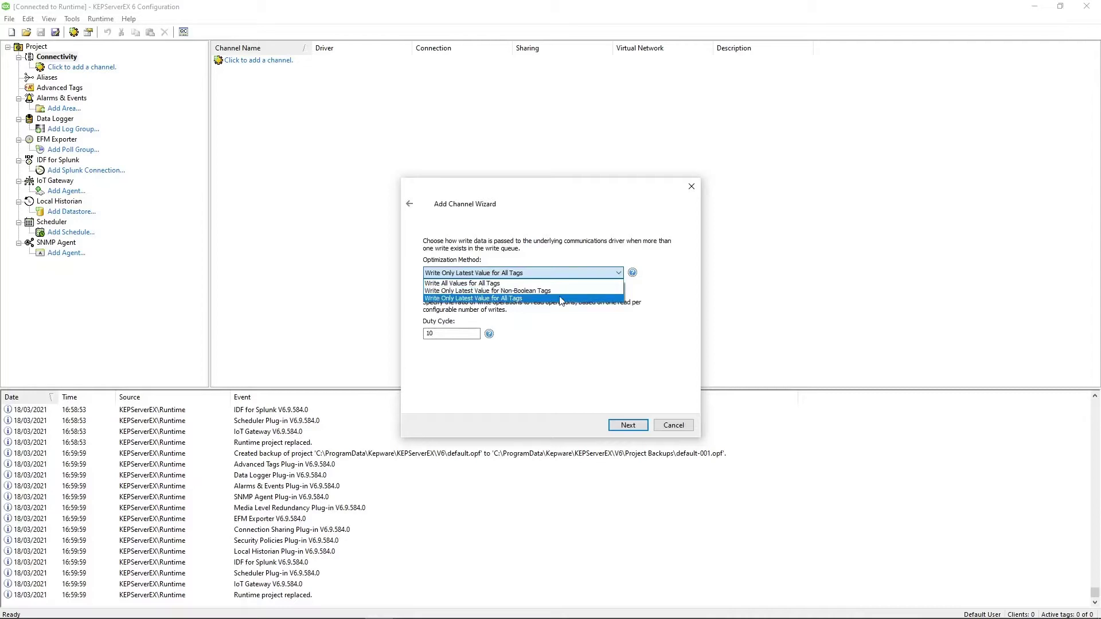
click(560, 297)
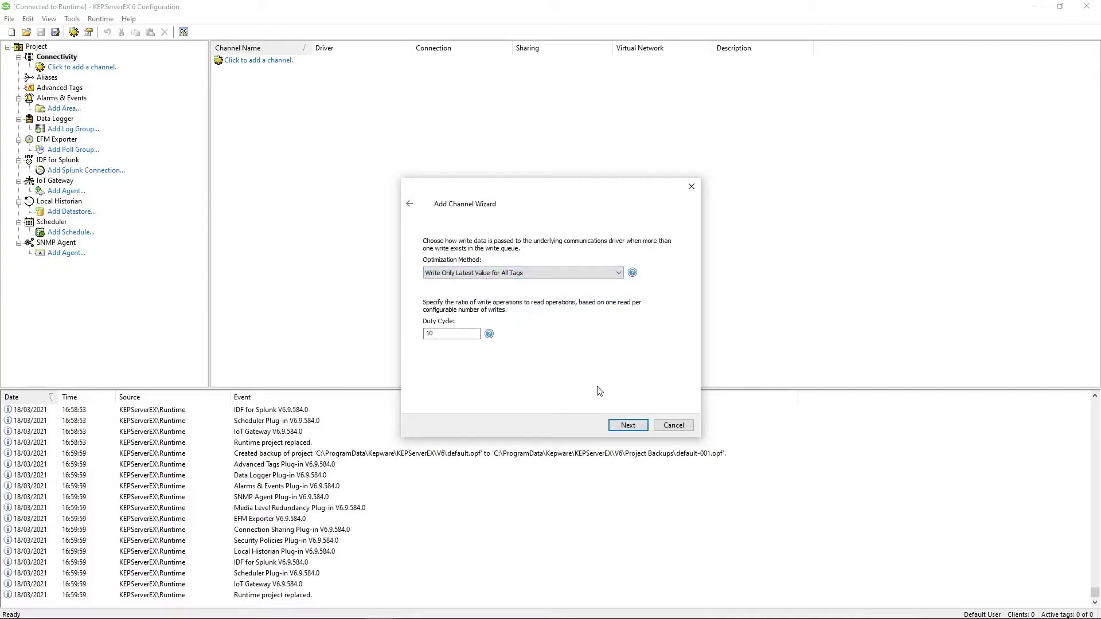
Step: Leave the write duty cycle at 10 and go on to floating-point handling
double_click(442, 333)
click(628, 425)
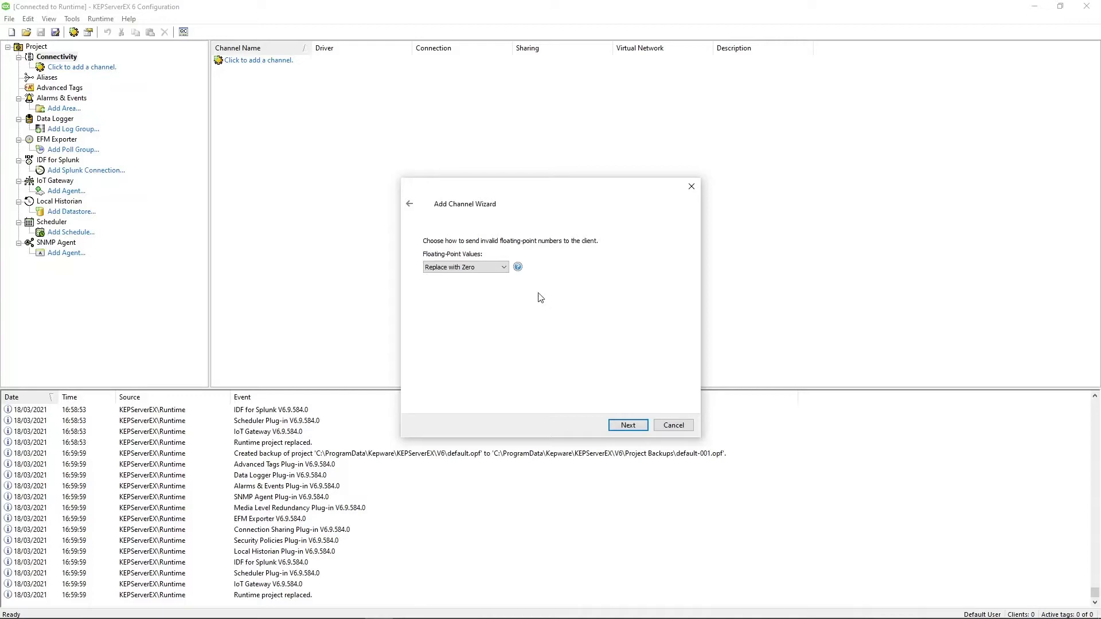
click(500, 270)
click(500, 269)
click(500, 269)
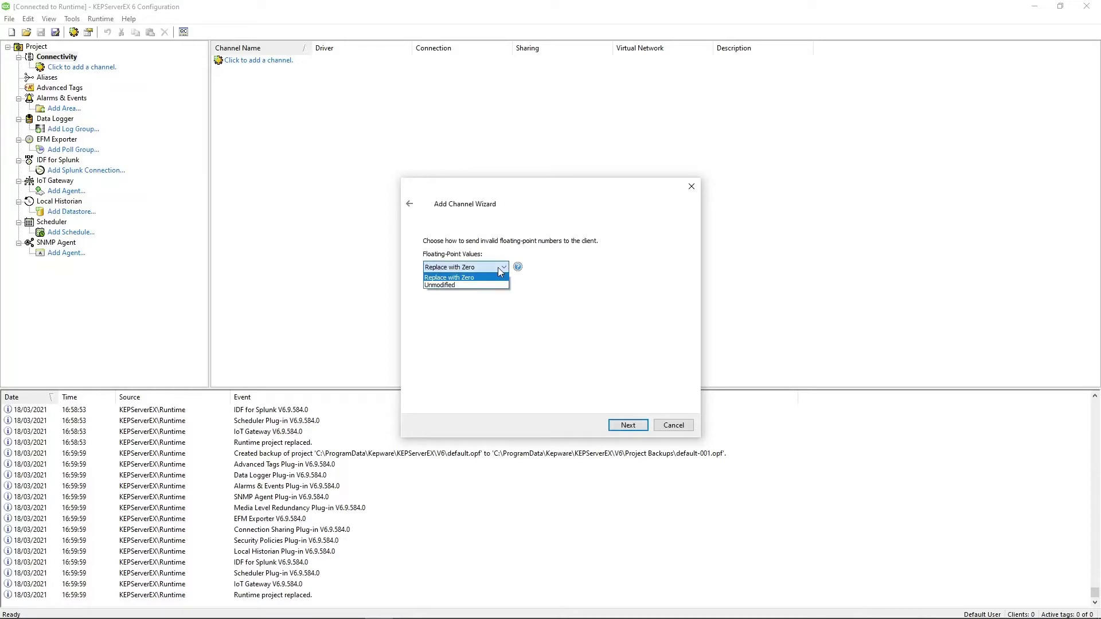
click(500, 269)
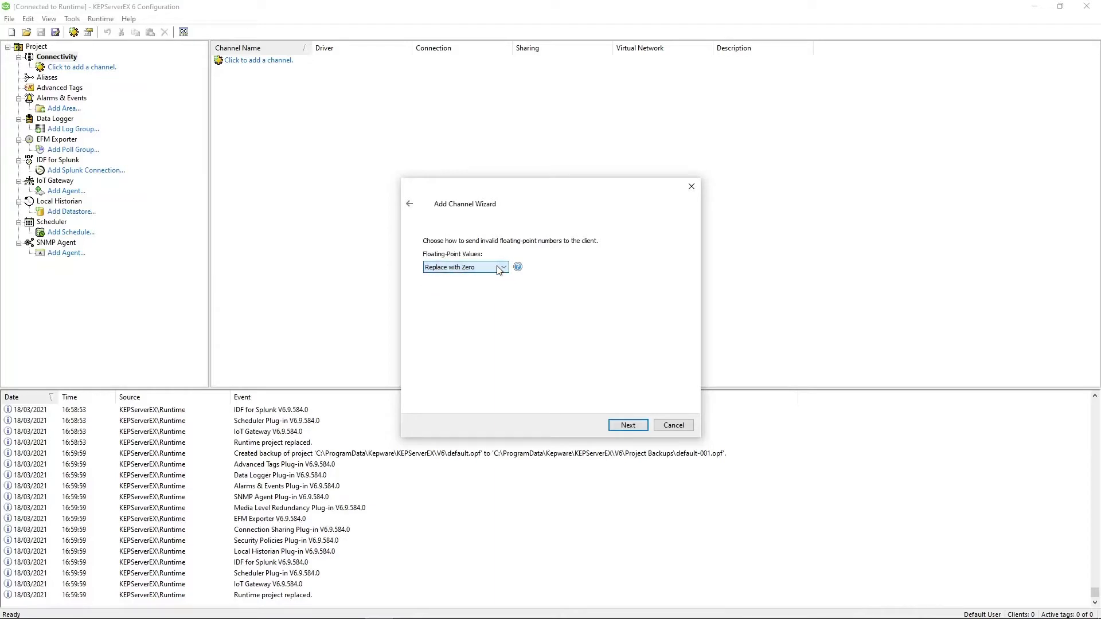
click(499, 269)
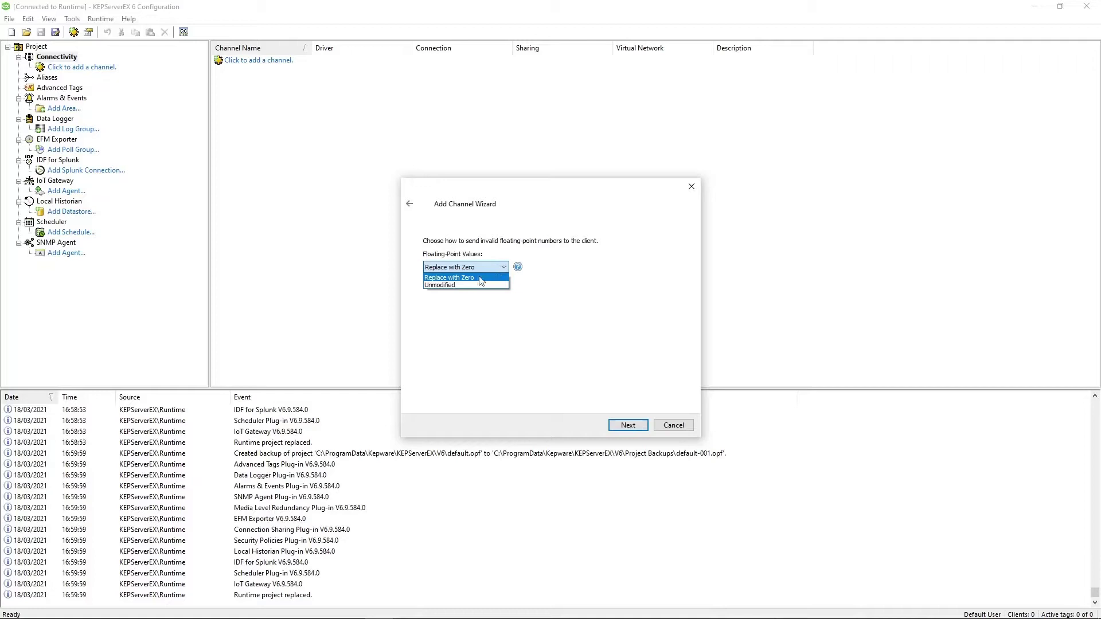
click(471, 277)
click(483, 268)
click(484, 267)
click(485, 269)
click(484, 267)
click(484, 267)
Step: Keep Replace with Zero for invalid floats, review the summary, and finish the S7 PLCs channel
click(491, 279)
click(630, 425)
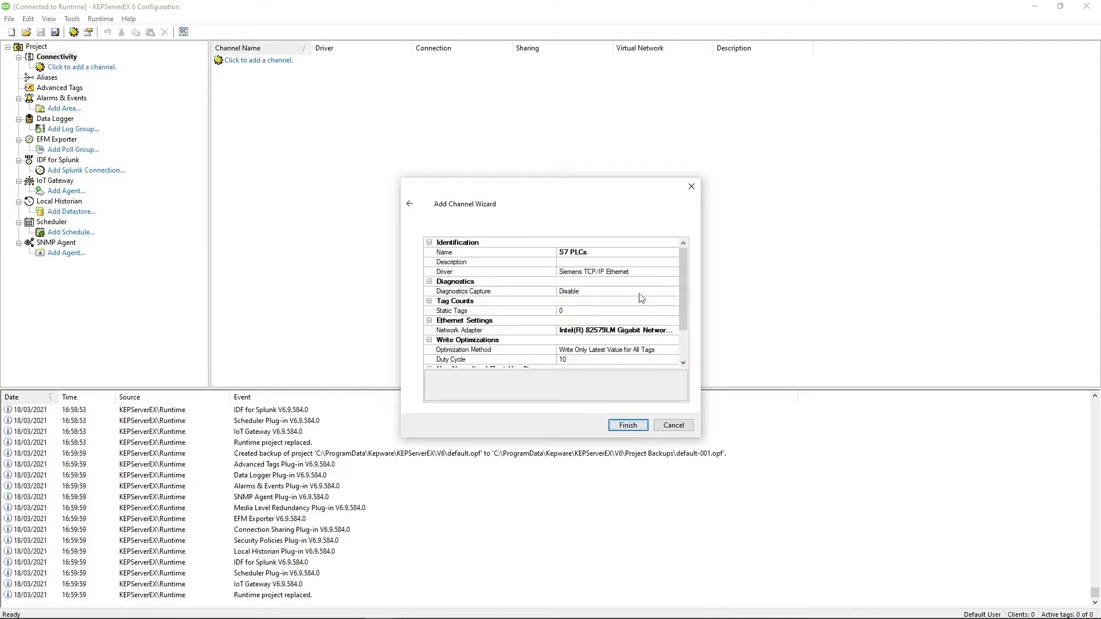
scroll(640, 298, down, 2)
scroll(621, 299, up, 2)
scroll(579, 285, down, 2)
scroll(586, 293, up, 2)
scroll(604, 275, down, 1)
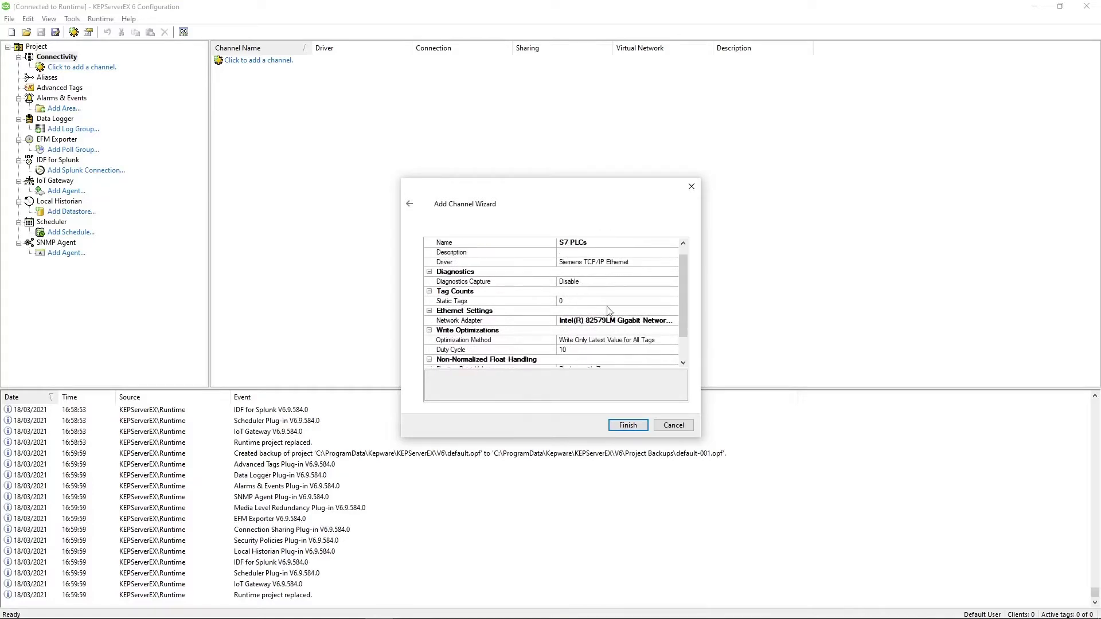
scroll(609, 310, down, 2)
scroll(607, 304, up, 3)
scroll(613, 356, down, 1)
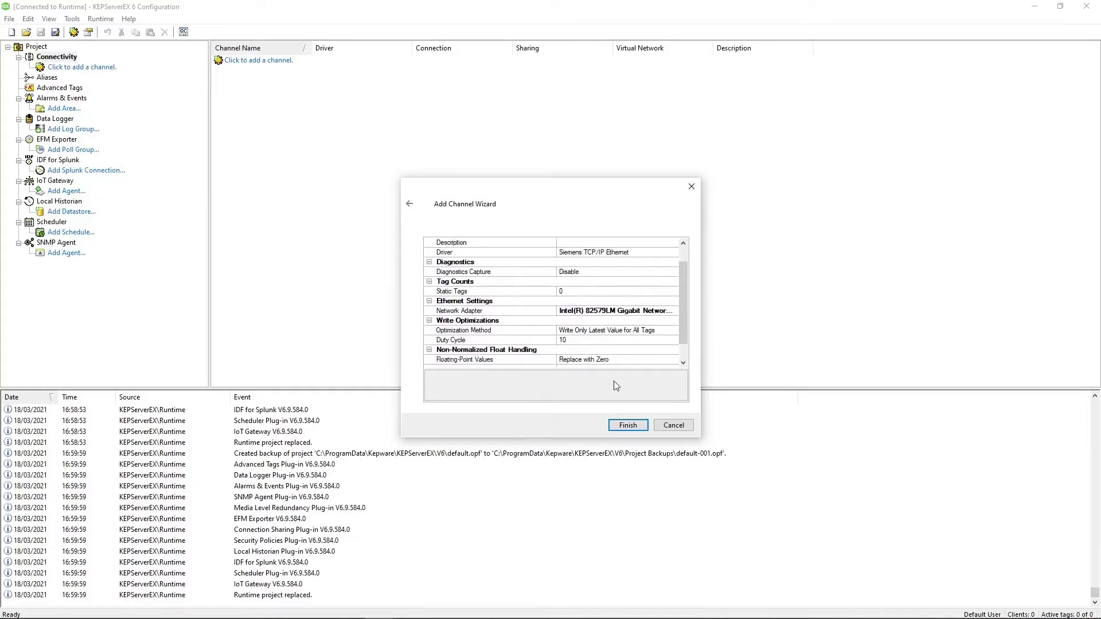
click(628, 425)
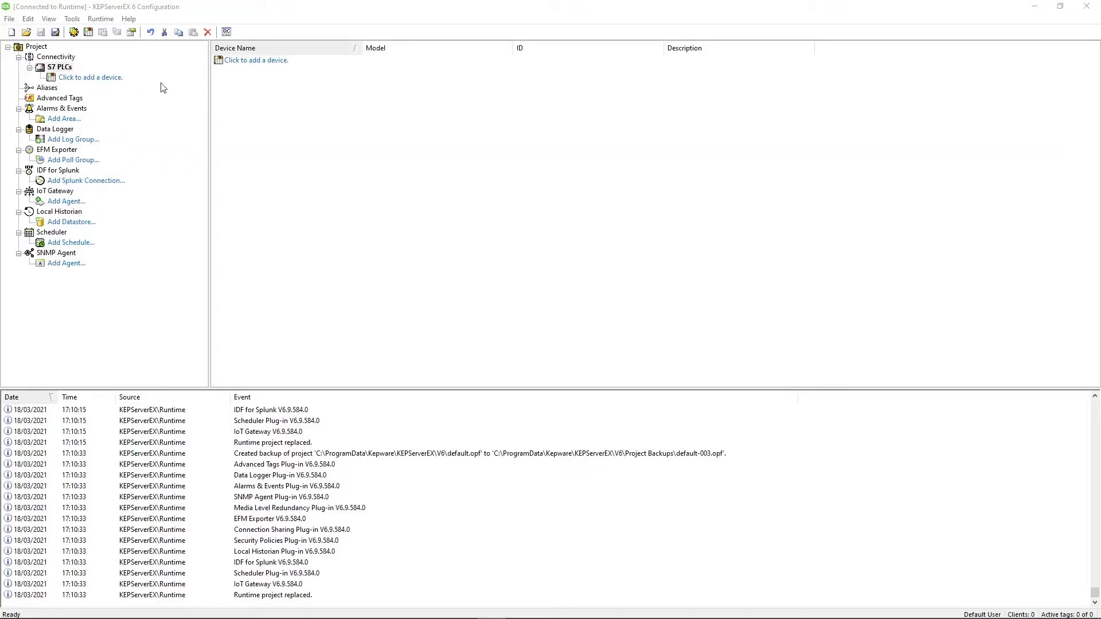
Step: Name the new device 'Test S7-300' and select the S7-300 model
click(107, 78)
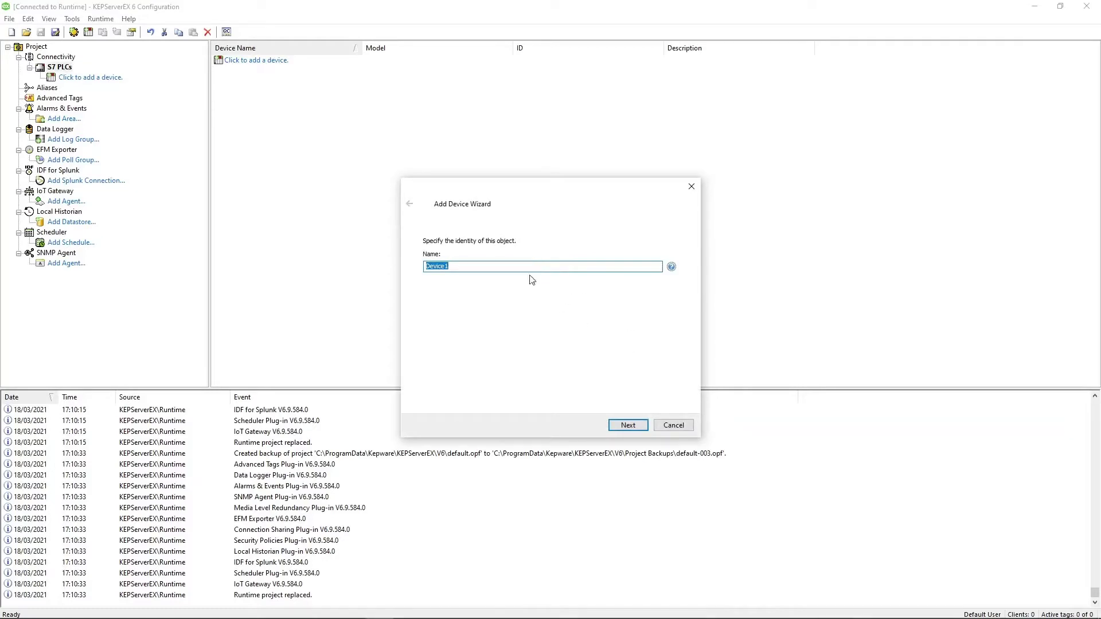
text(T)
text(est S7-300)
click(628, 425)
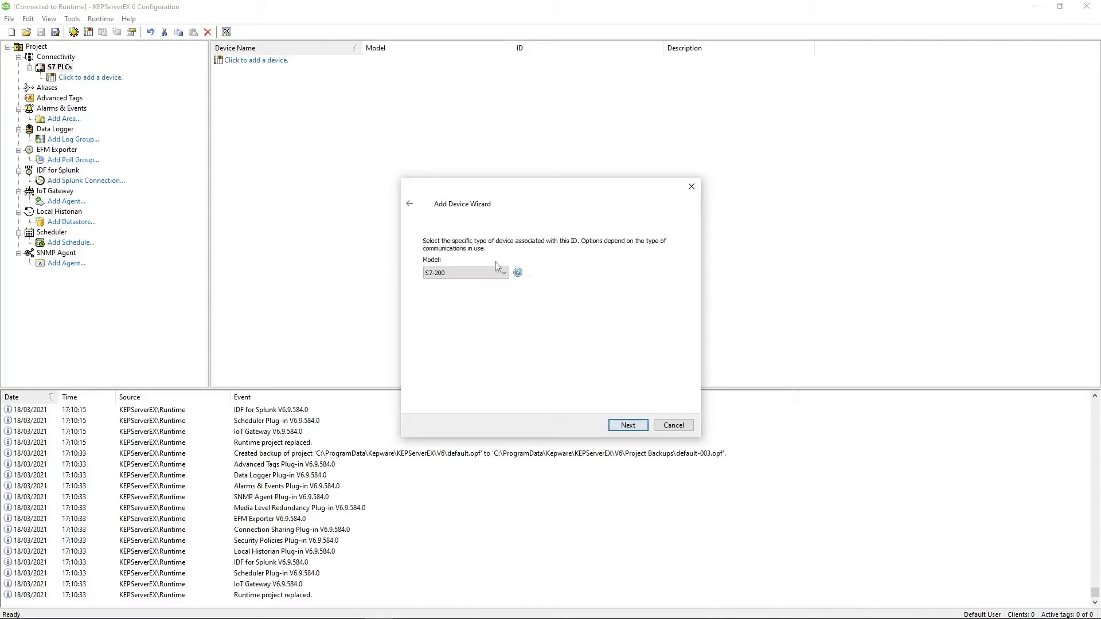
click(482, 273)
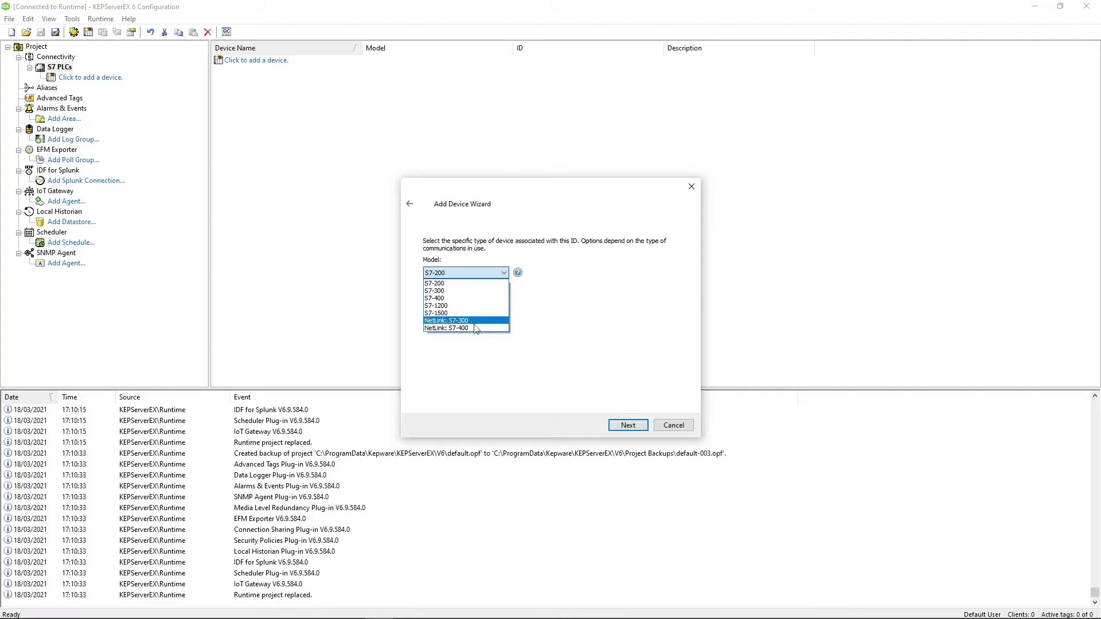
click(440, 292)
click(628, 424)
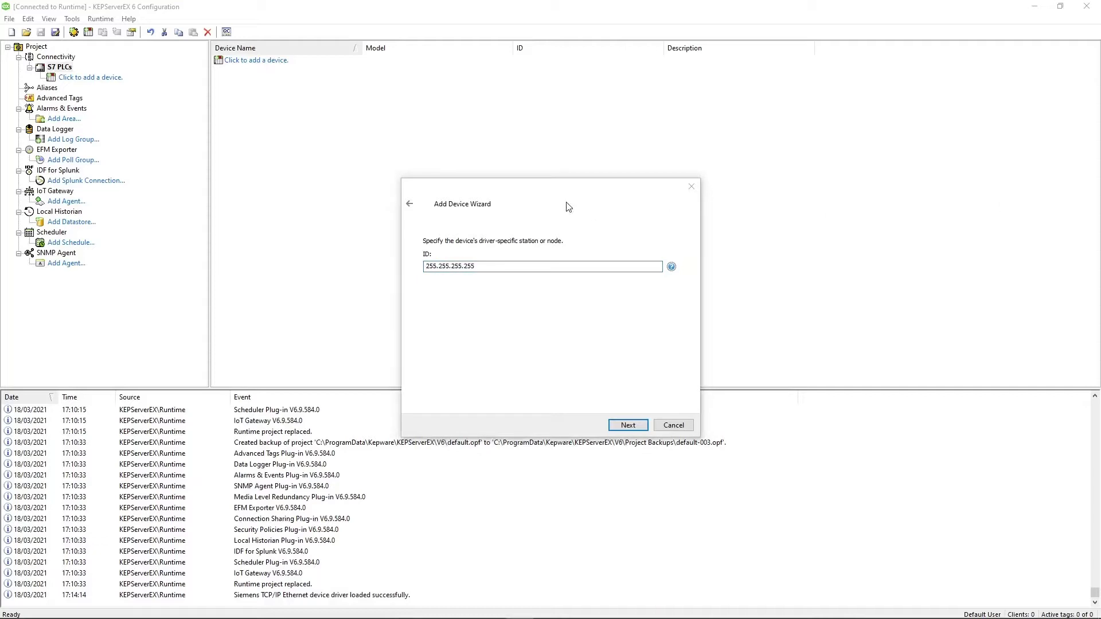
Step: Replace the device ID 255.255.255.255 with the PLC address 192.168.1.231
click(481, 259)
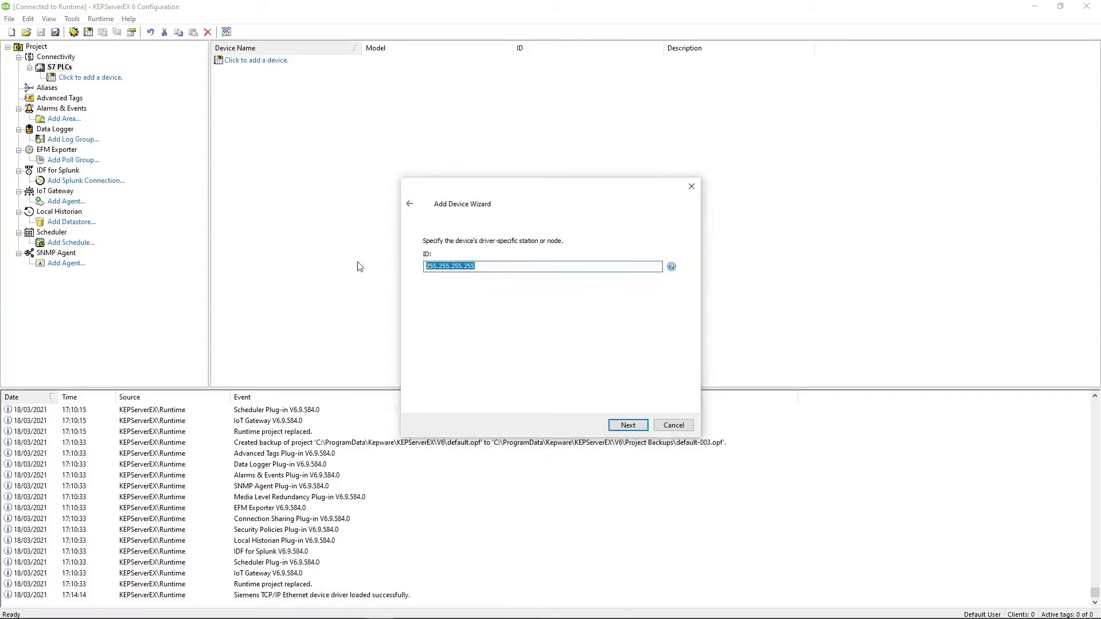
text(192.168.1.231)
drag(506, 268, 405, 261)
click(505, 263)
double_click(518, 266)
click(631, 425)
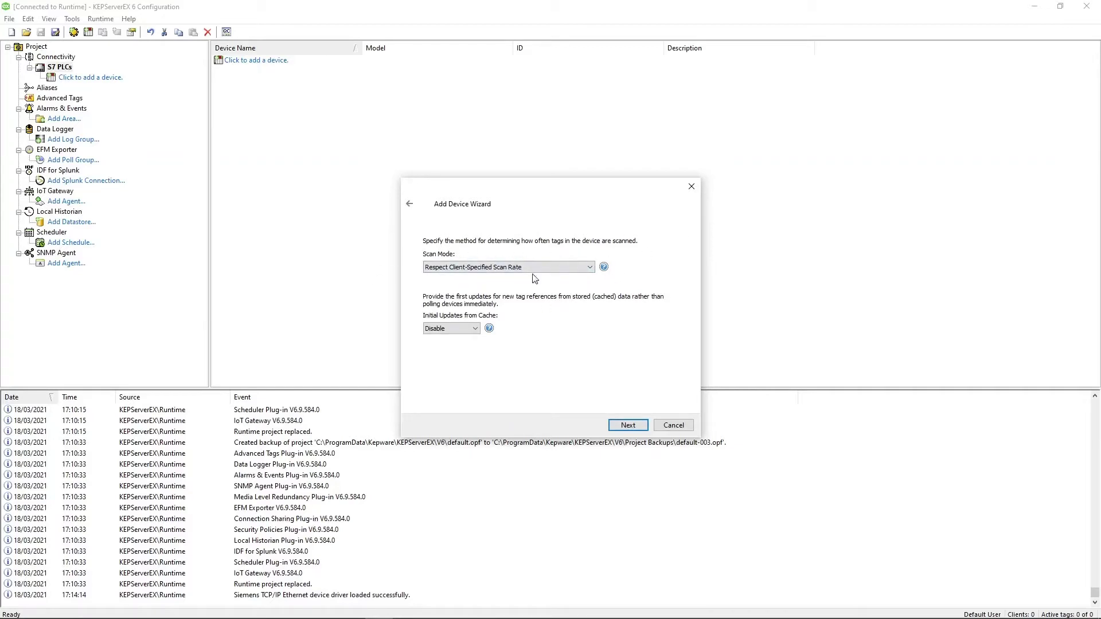
Step: Leave Scan Mode at Respect Client-Specified Scan Rate after checking its Help topic
click(504, 267)
click(523, 267)
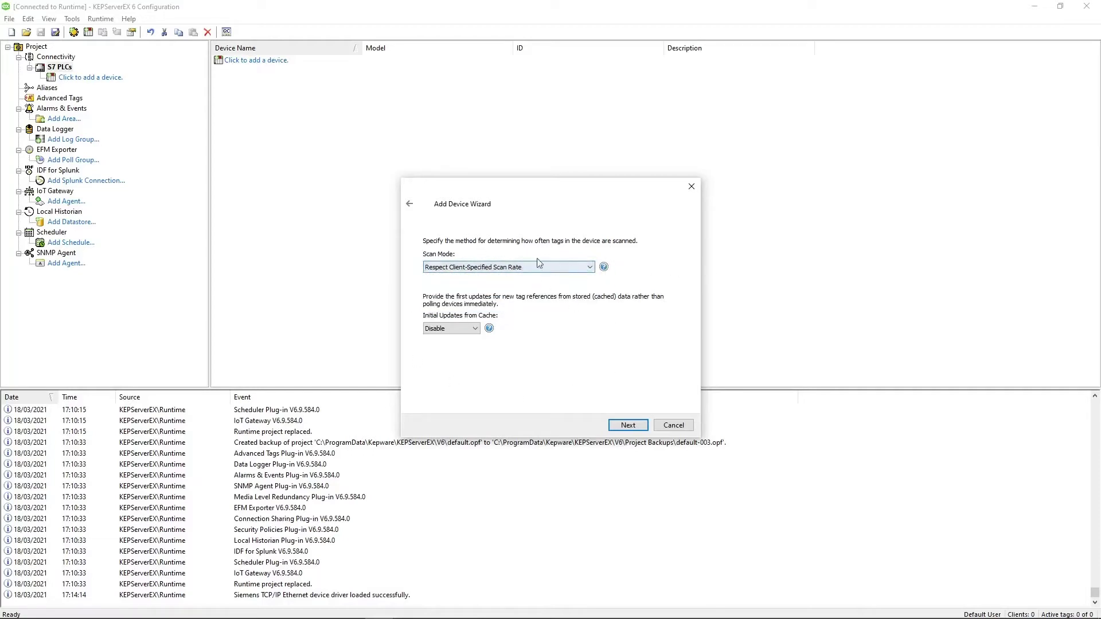
click(604, 267)
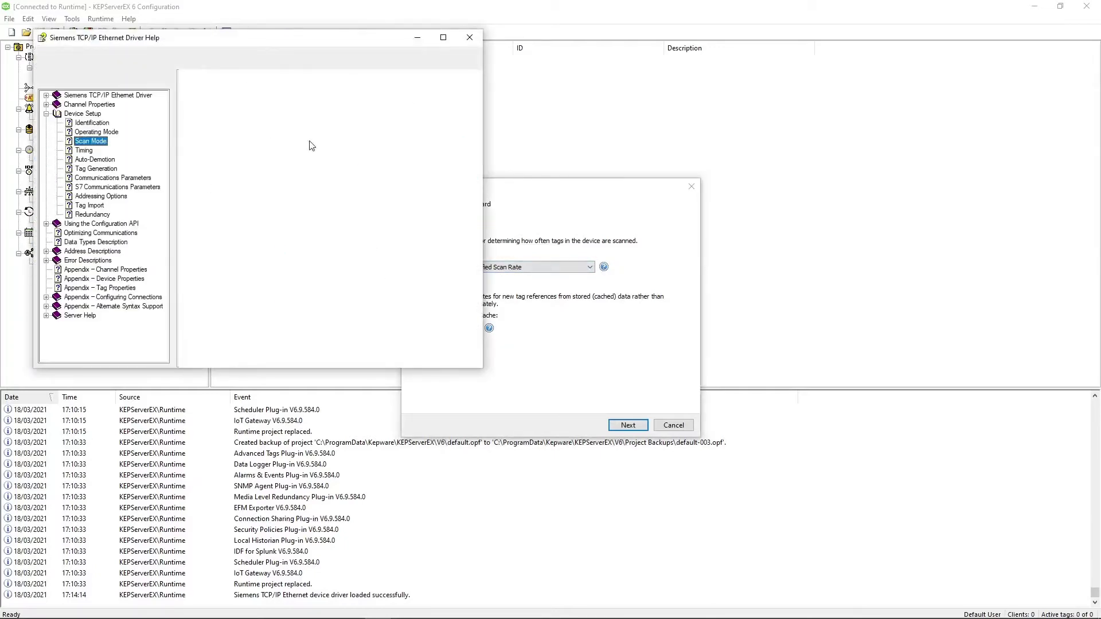
scroll(317, 235, down, 8)
scroll(324, 195, up, 2)
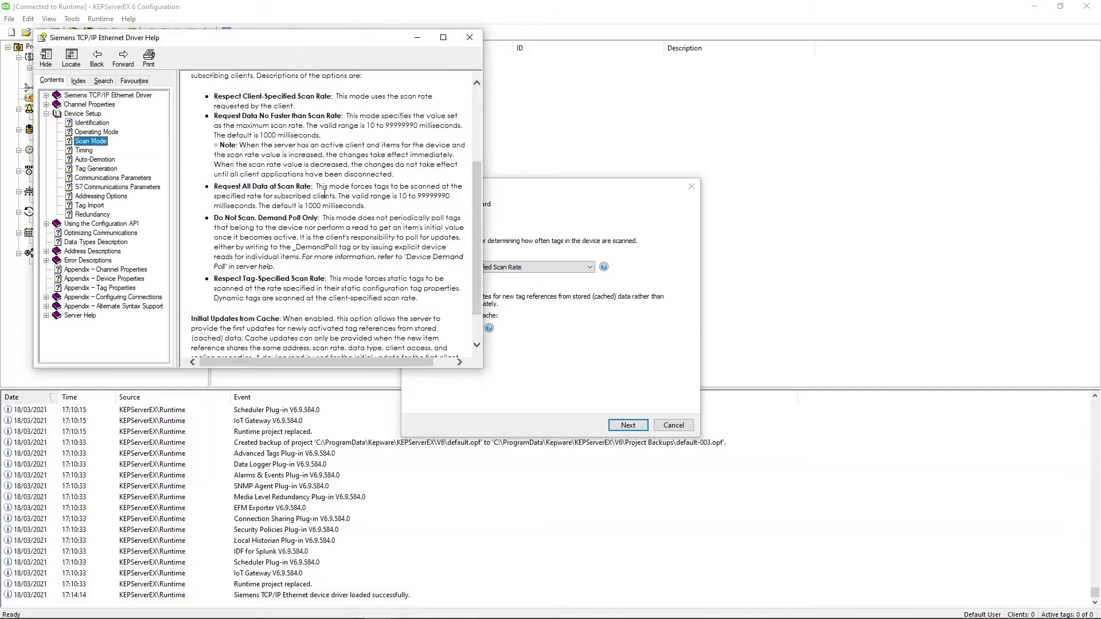
scroll(344, 230, down, 1)
scroll(339, 241, up, 4)
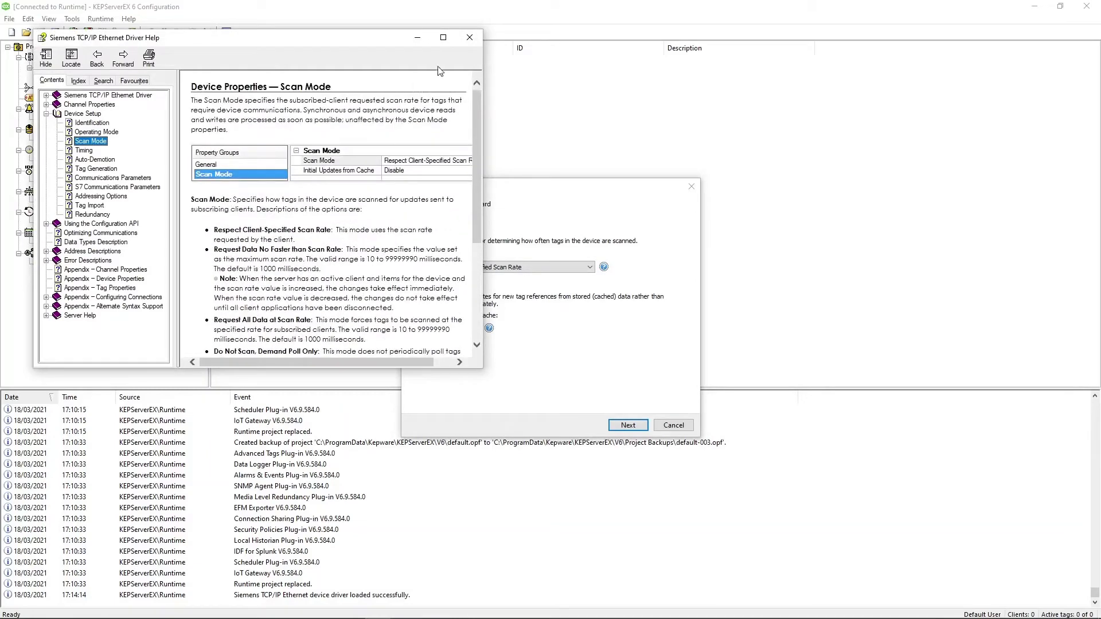
click(469, 42)
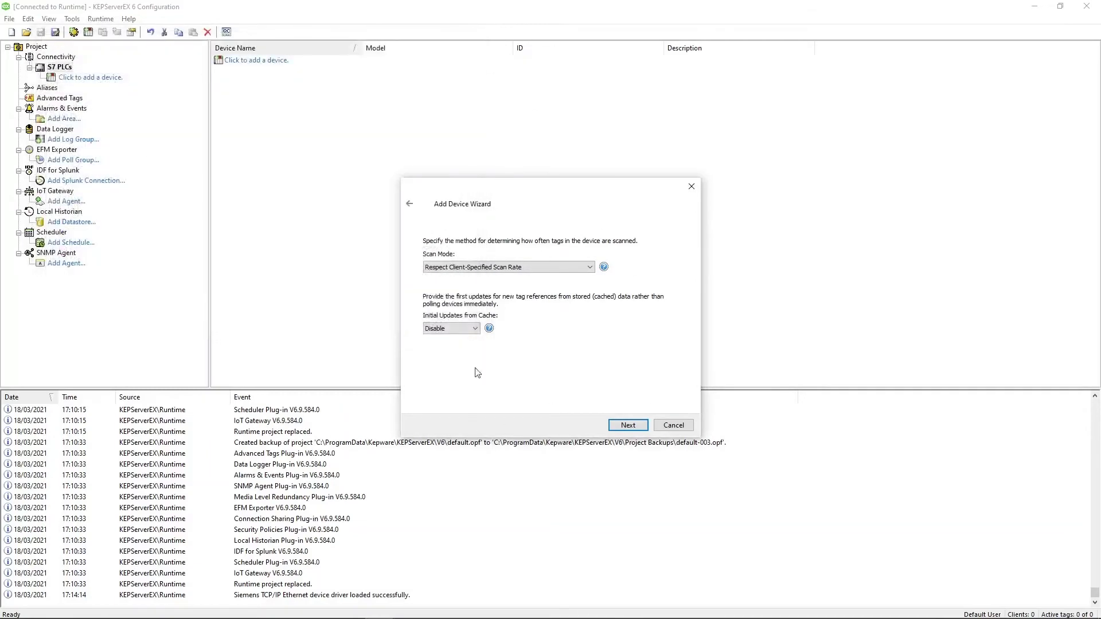
click(637, 428)
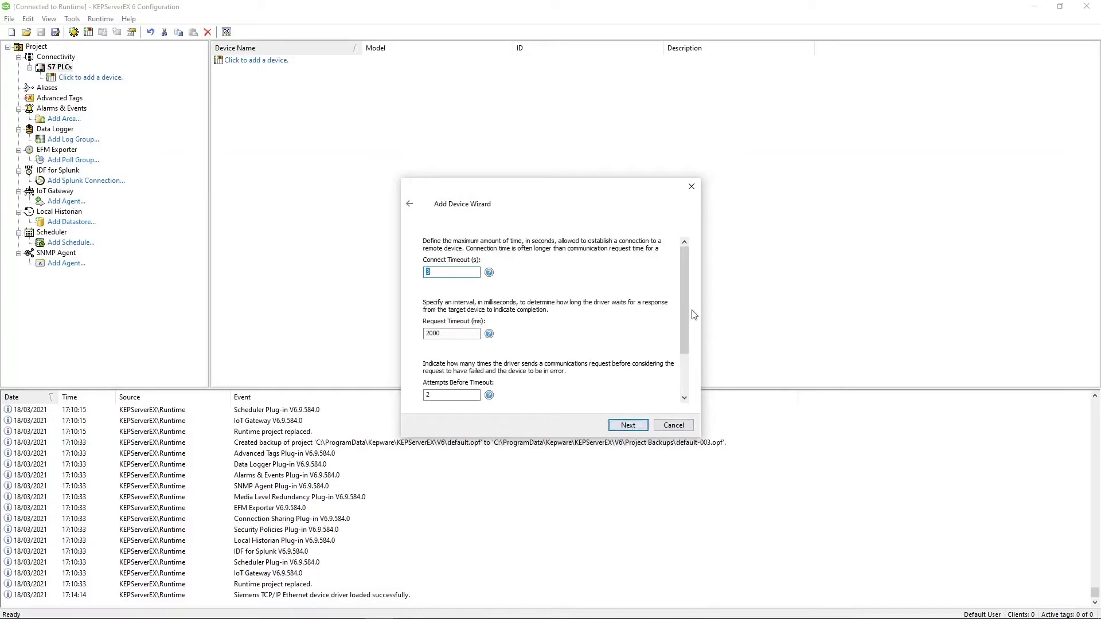
Step: Keep Connect Timeout 3 s, Request Timeout 2000 ms and 2 attempts unchanged
mouse_move(683, 286)
mouse_down()
mouse_move(685, 339)
mouse_move(683, 281)
mouse_up()
scroll(516, 287, down, 1)
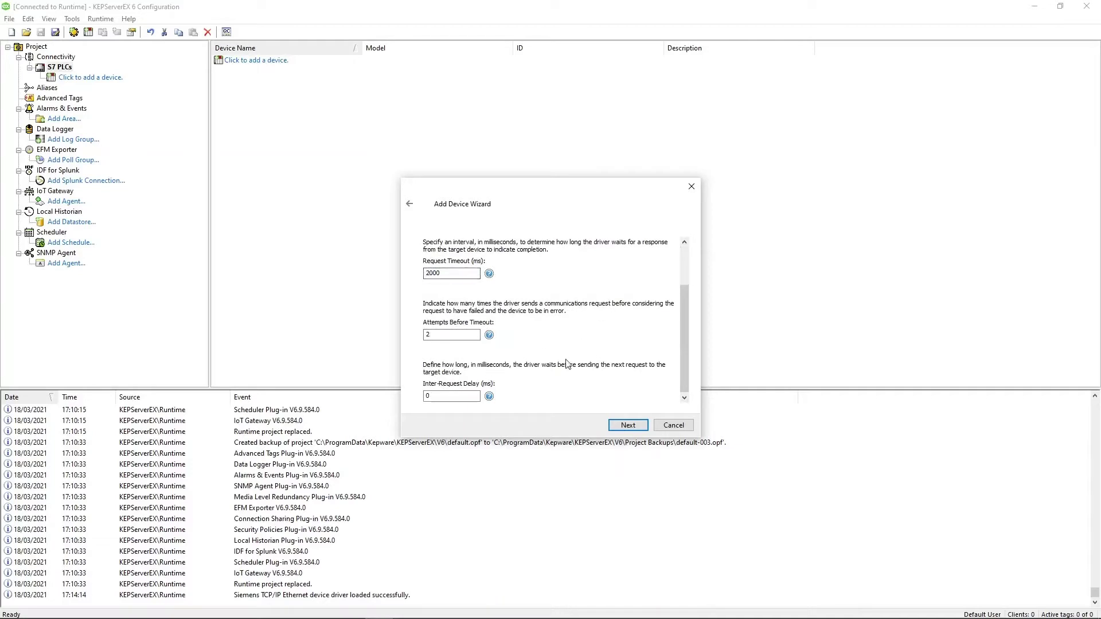
scroll(576, 364, up, 1)
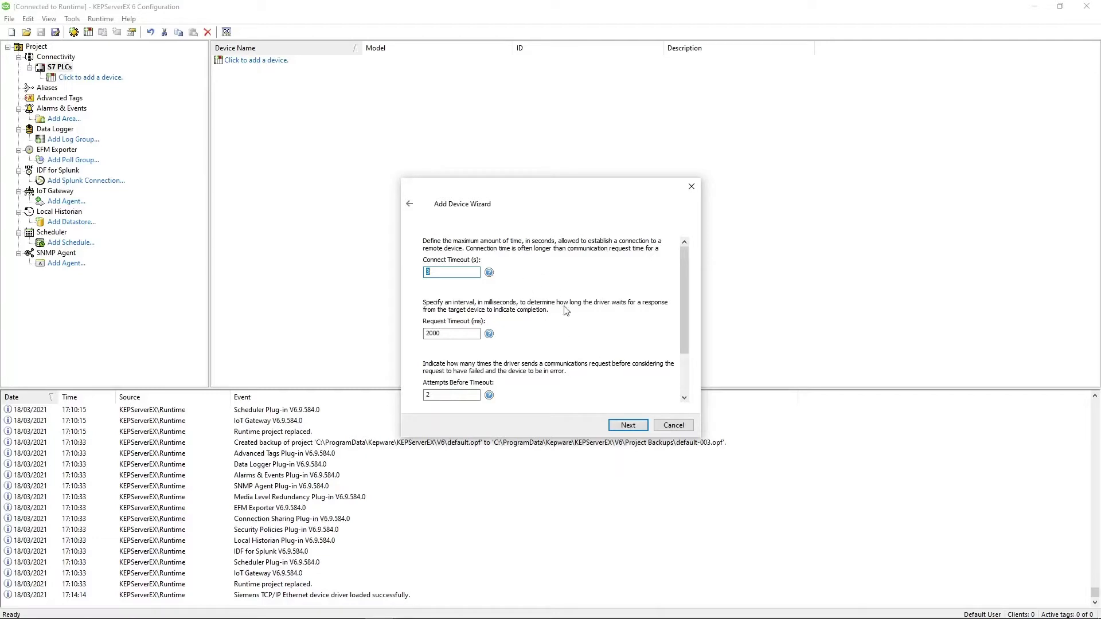
click(455, 275)
click(458, 333)
scroll(574, 363, down, 1)
scroll(591, 366, up, 1)
scroll(583, 367, down, 1)
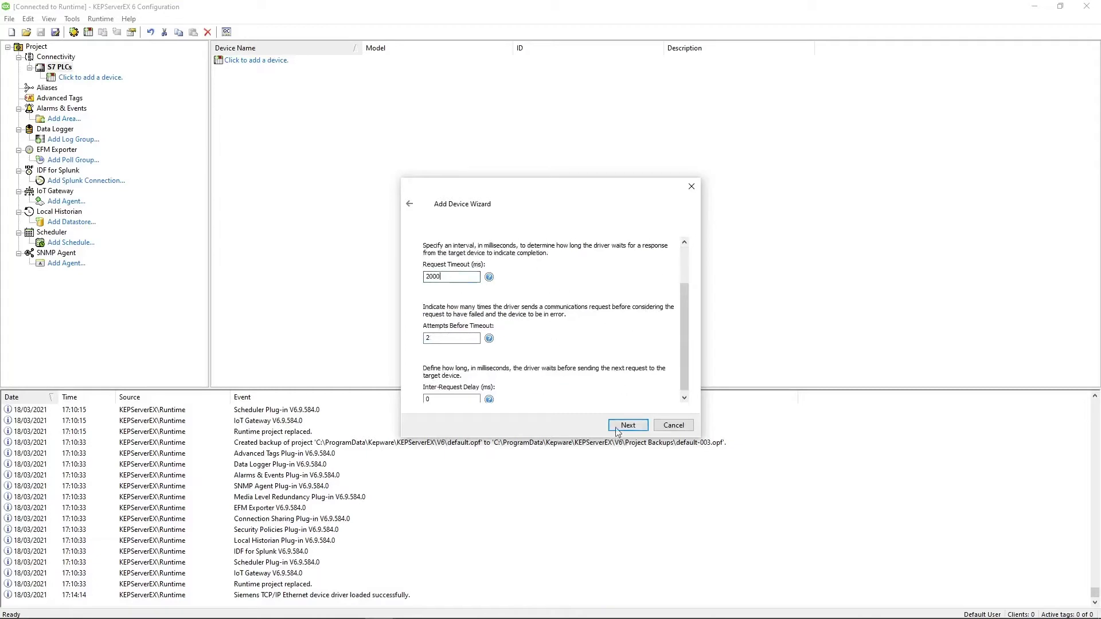
click(628, 425)
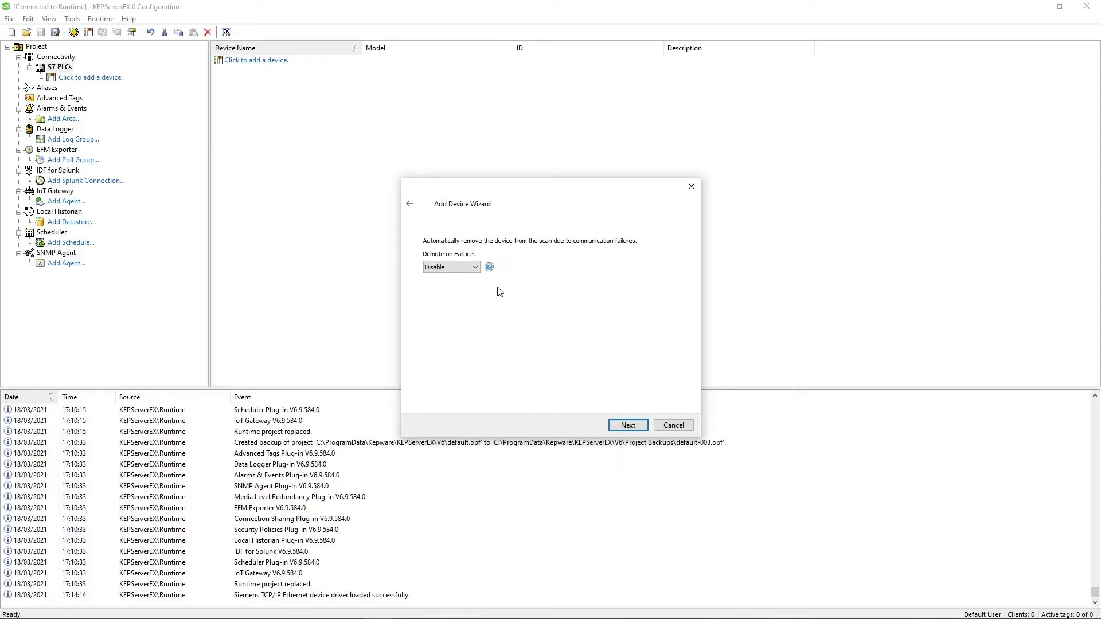
Step: Leave Demote on Failure set to Disable and advance to the tag generation page
click(472, 269)
click(472, 268)
click(626, 427)
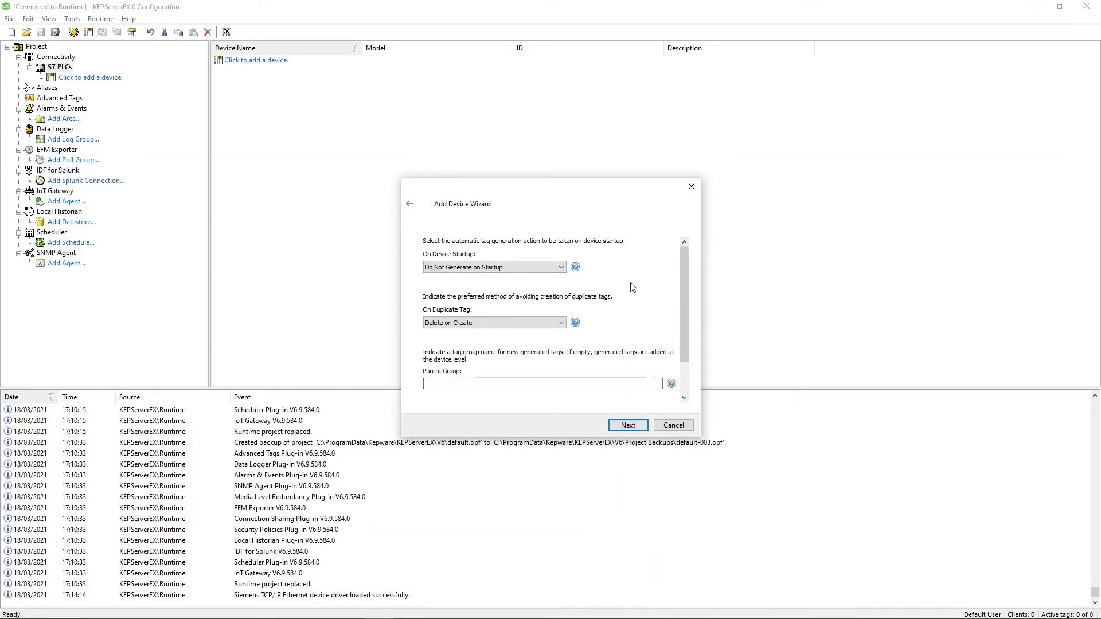
Step: Keep On Device Startup at Do Not Generate on Startup with Delete on Create, and advance
scroll(651, 284, down, 1)
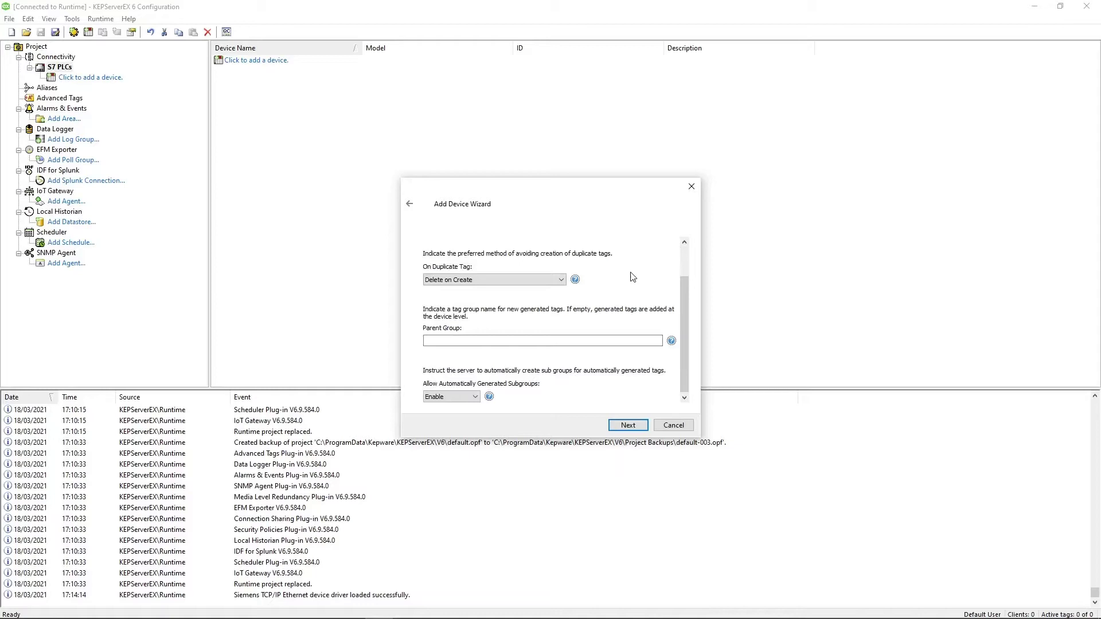
scroll(541, 350, up, 1)
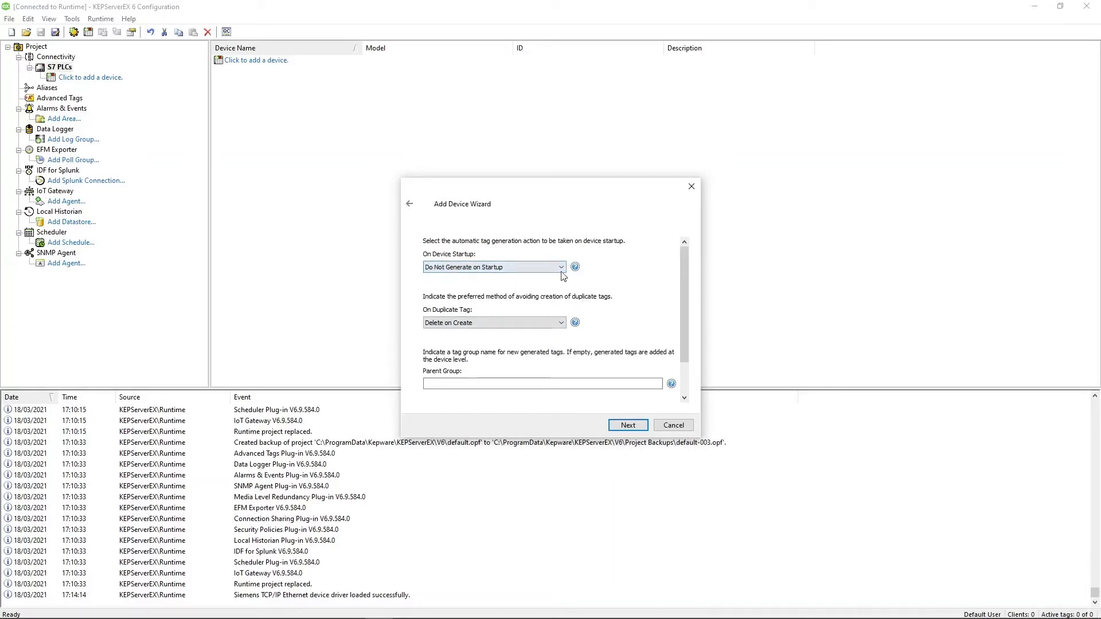
click(521, 266)
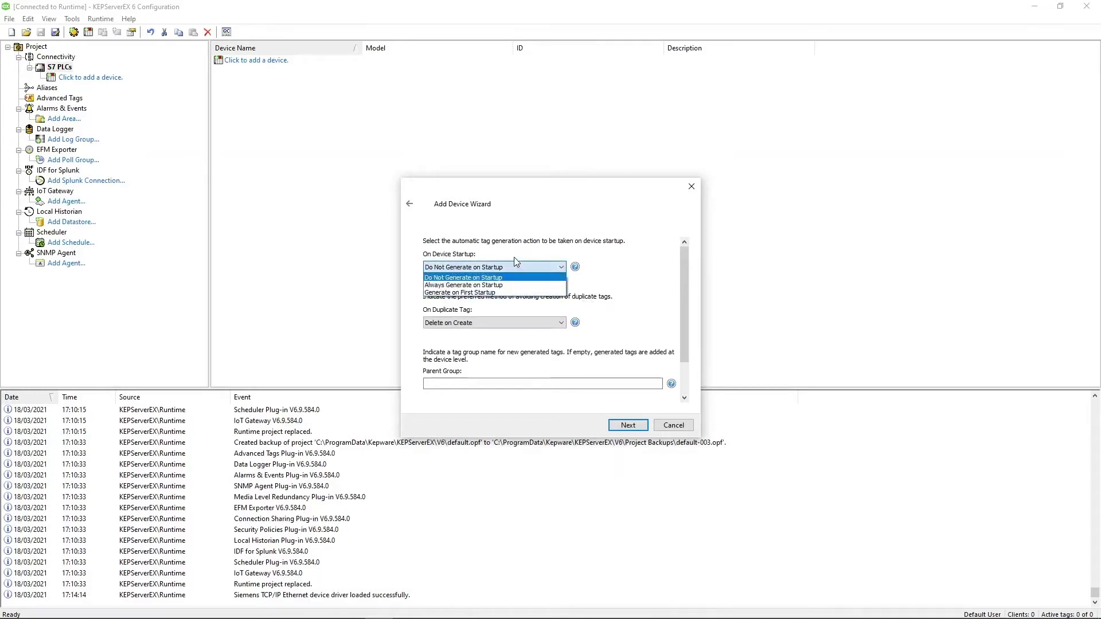
click(514, 268)
scroll(536, 383, down, 1)
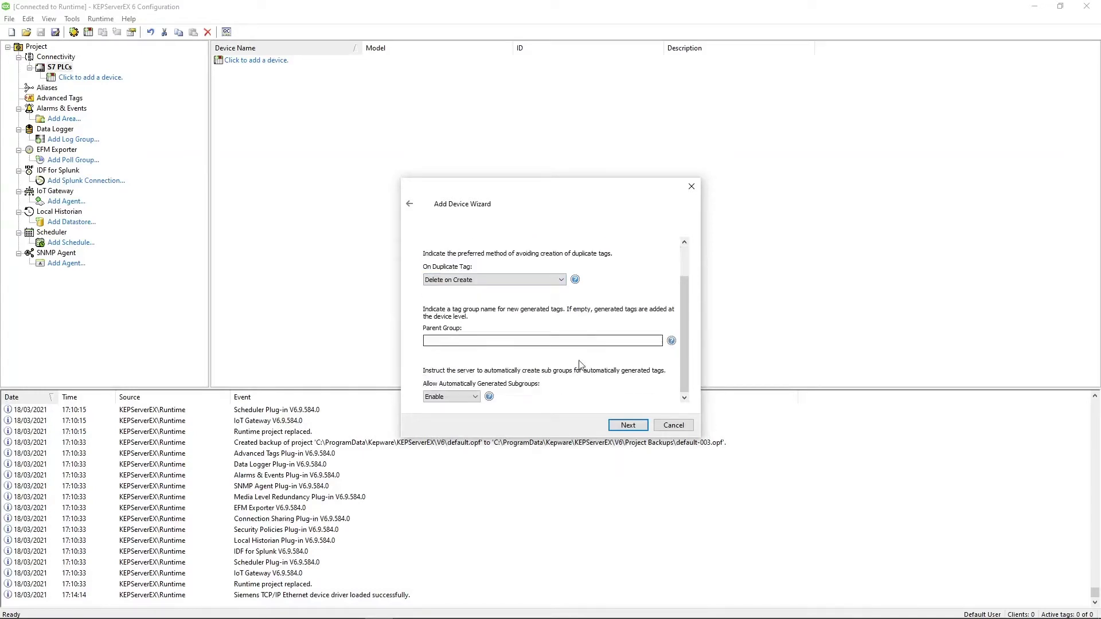
click(629, 425)
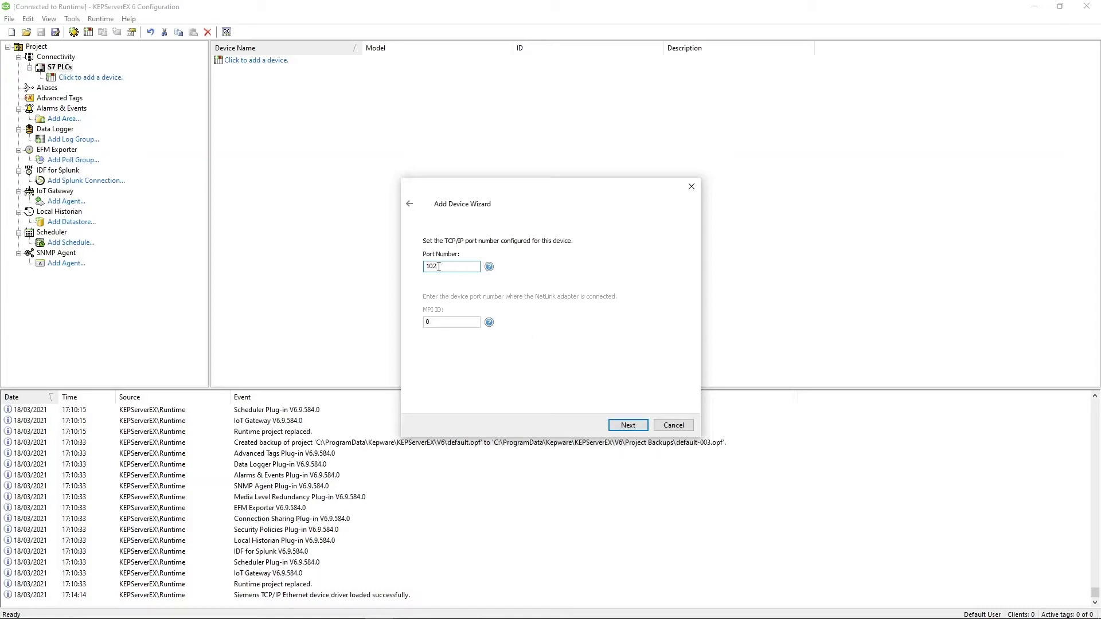
Step: Confirm the device TCP/IP port number stays 102 and advance
drag(439, 266, 426, 267)
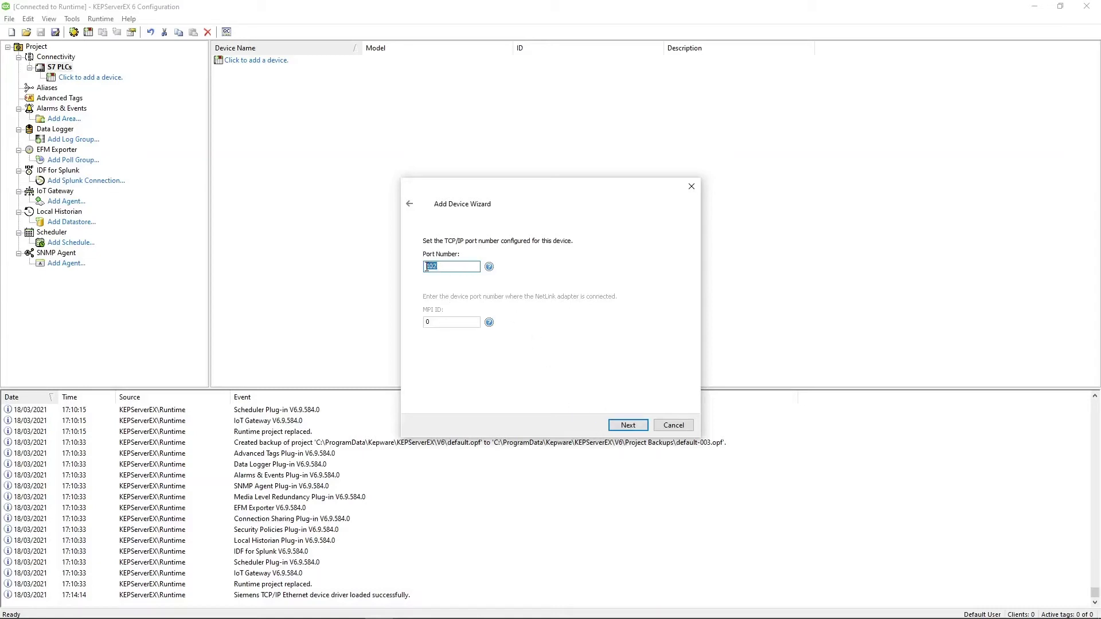
click(627, 424)
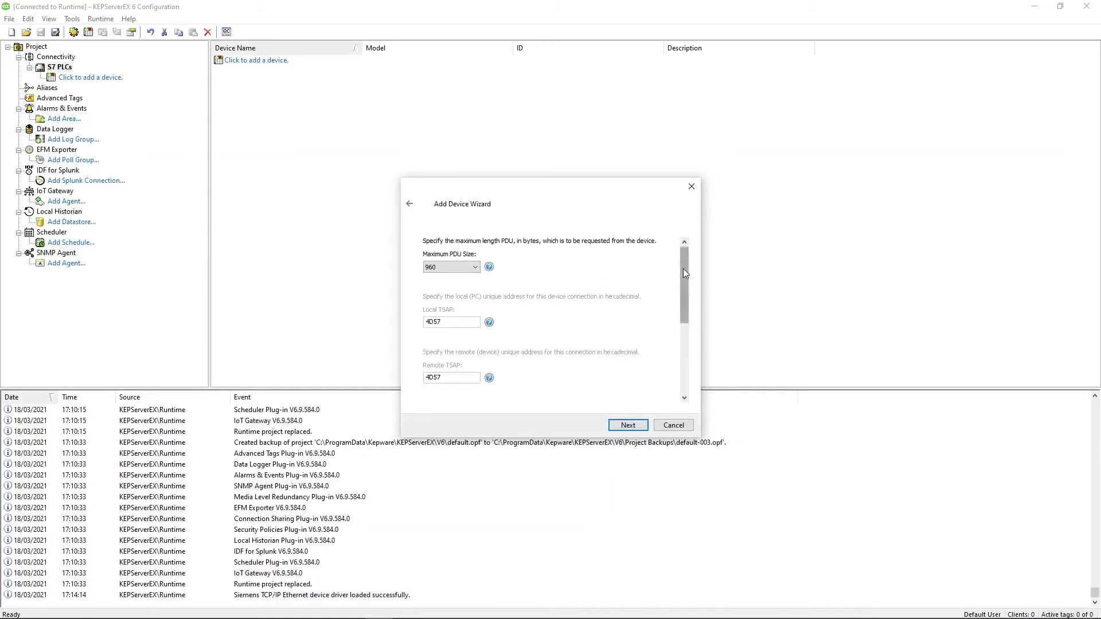
mouse_move(683, 268)
mouse_down()
mouse_move(683, 279)
mouse_move(684, 267)
mouse_up()
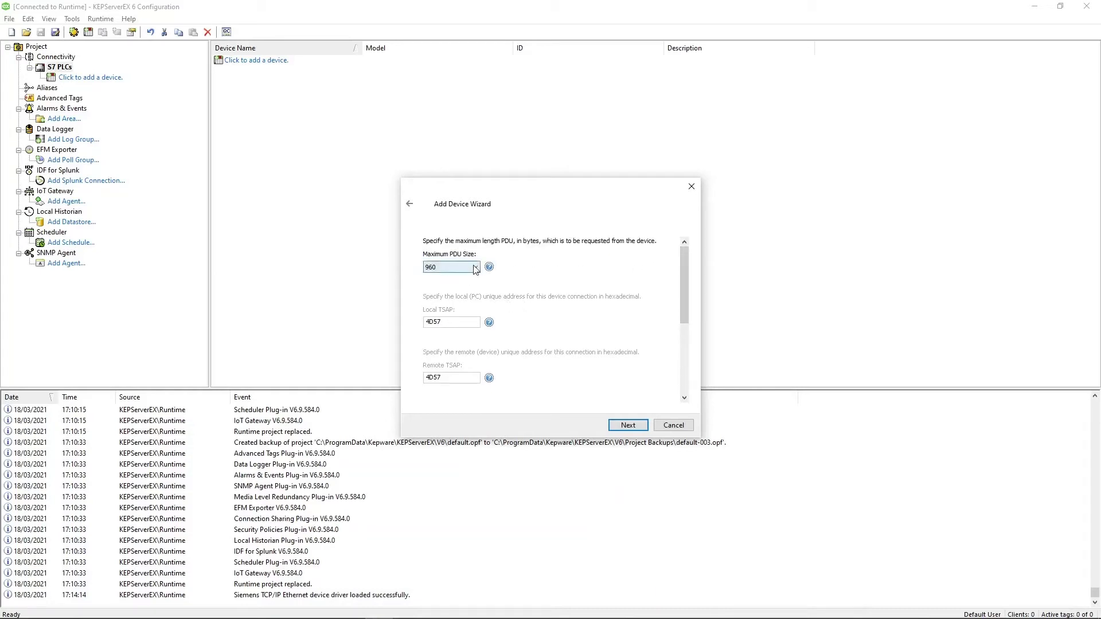
click(474, 267)
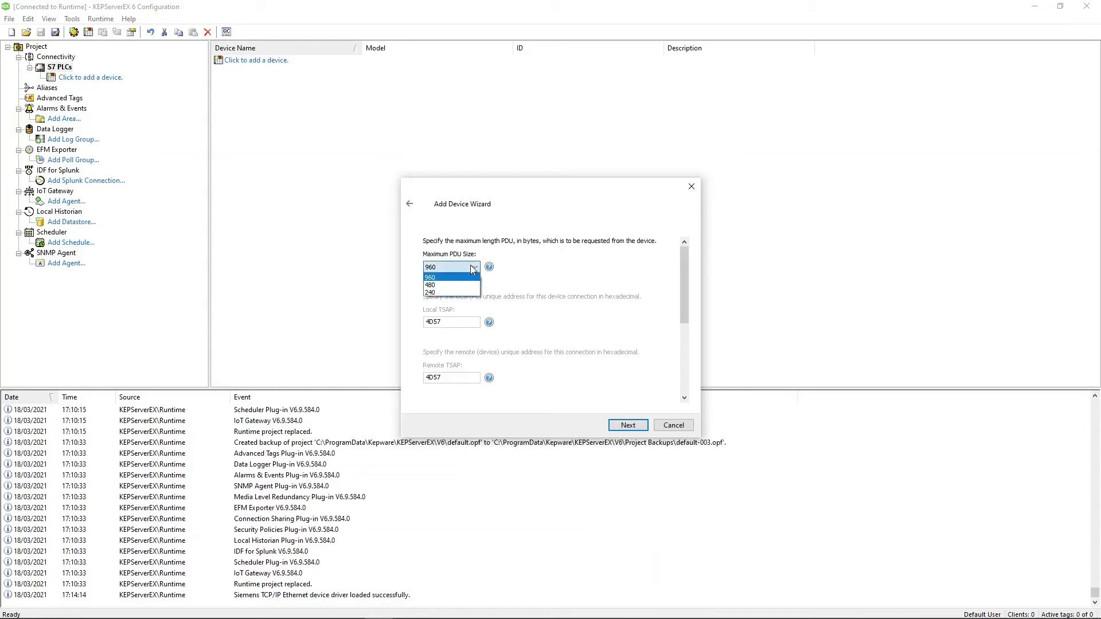
click(474, 267)
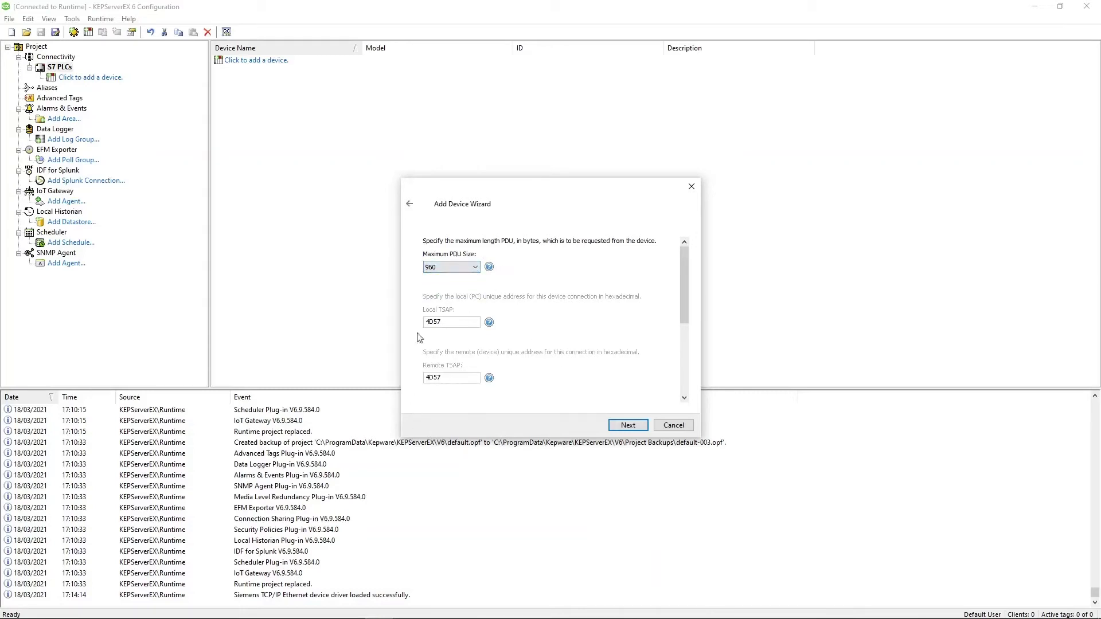
click(457, 267)
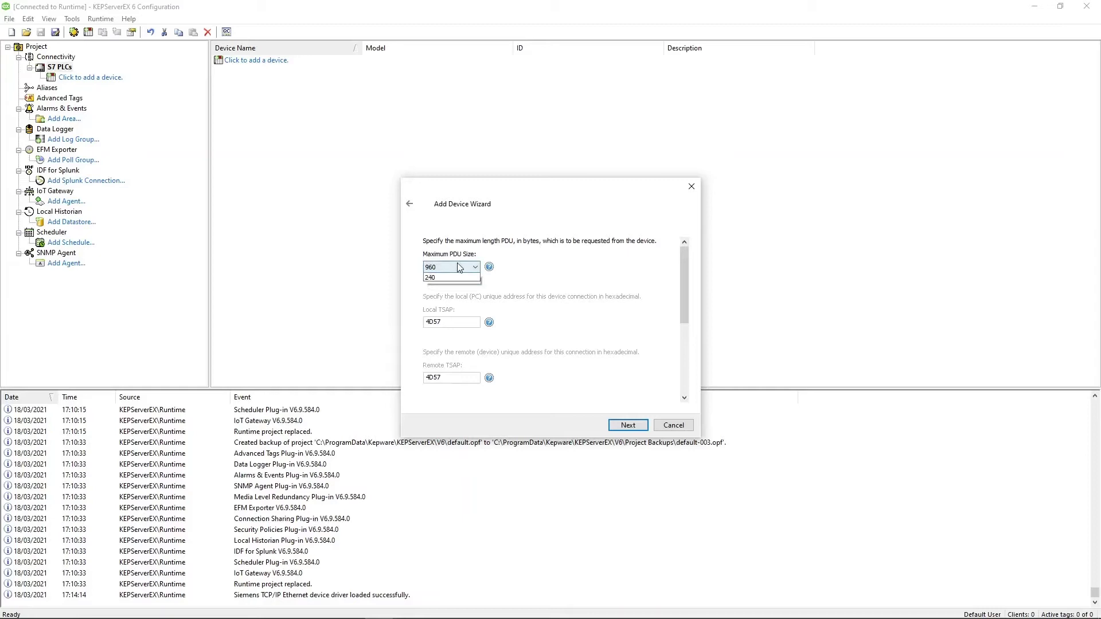
click(460, 267)
scroll(619, 294, down, 3)
scroll(645, 284, down, 1)
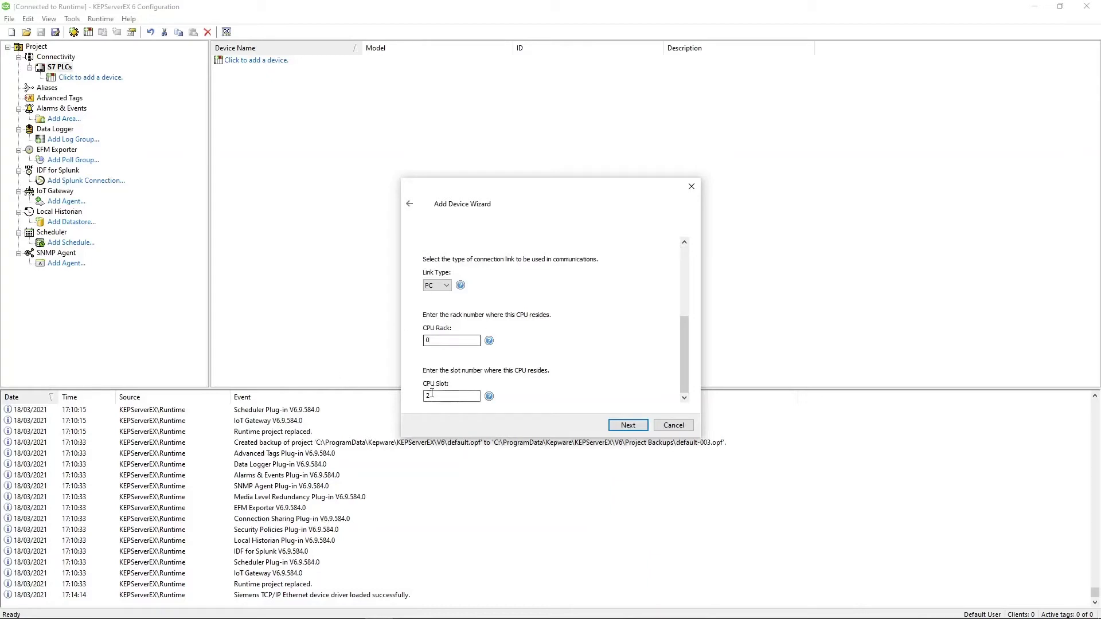
click(444, 344)
click(449, 399)
drag(444, 393, 423, 396)
click(444, 341)
Step: Keep CPU Rack 0 and Big Endian byte order, then review the Tag Import Type choices
click(455, 341)
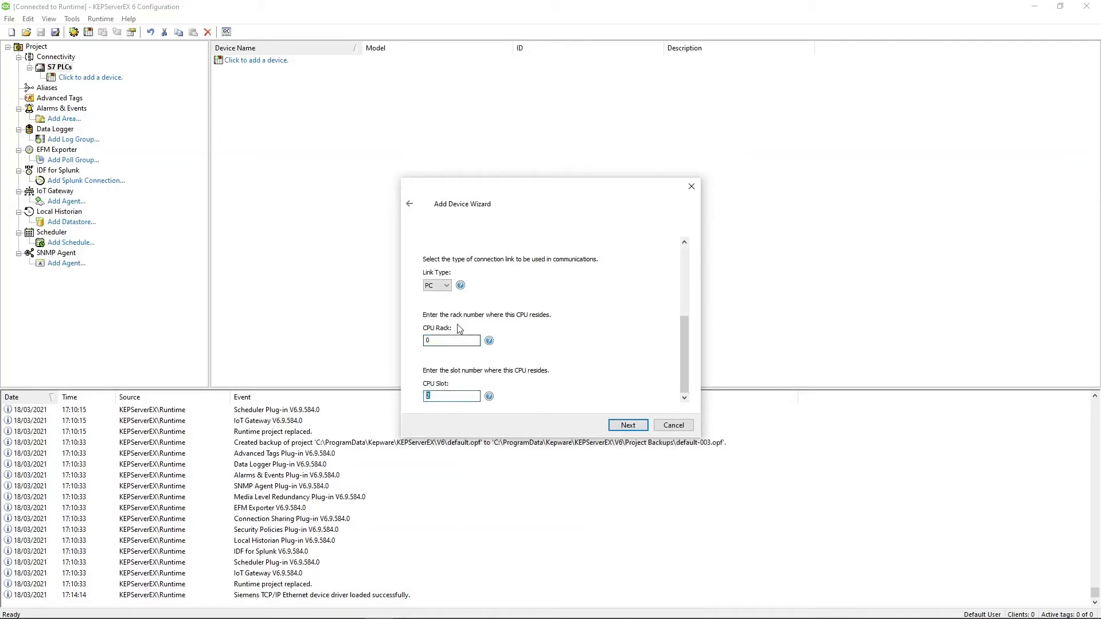
click(627, 426)
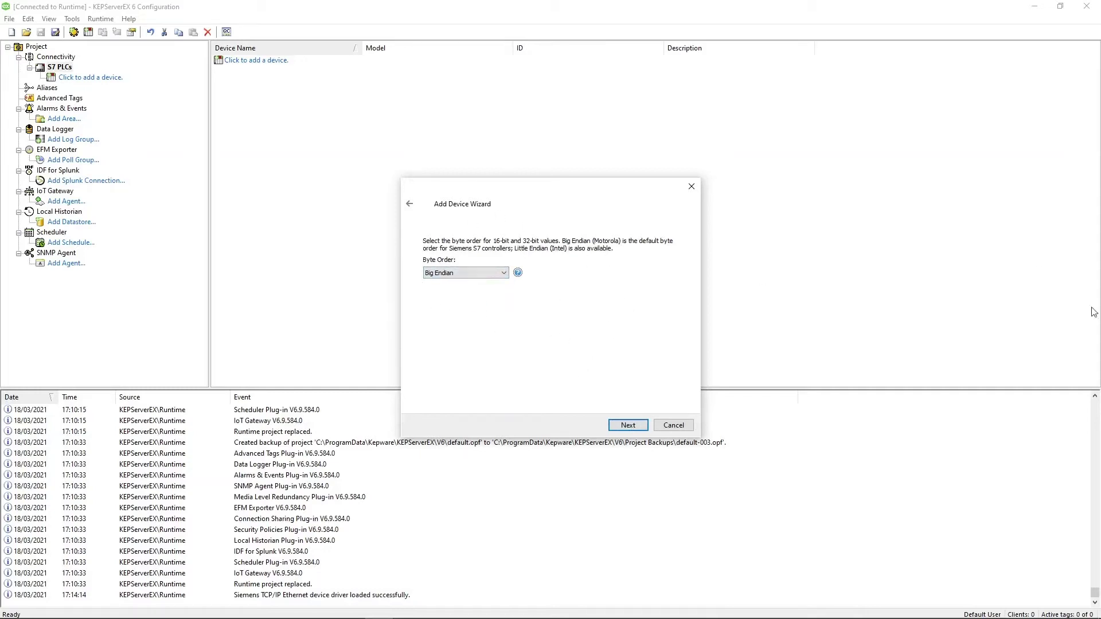
click(487, 273)
click(488, 273)
click(629, 426)
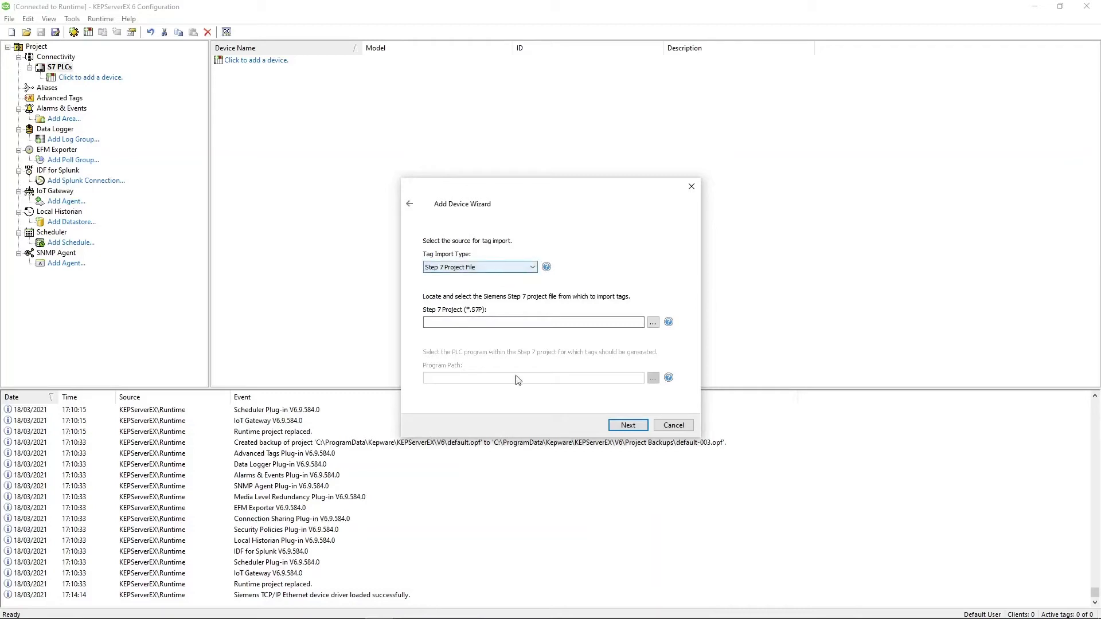
click(505, 267)
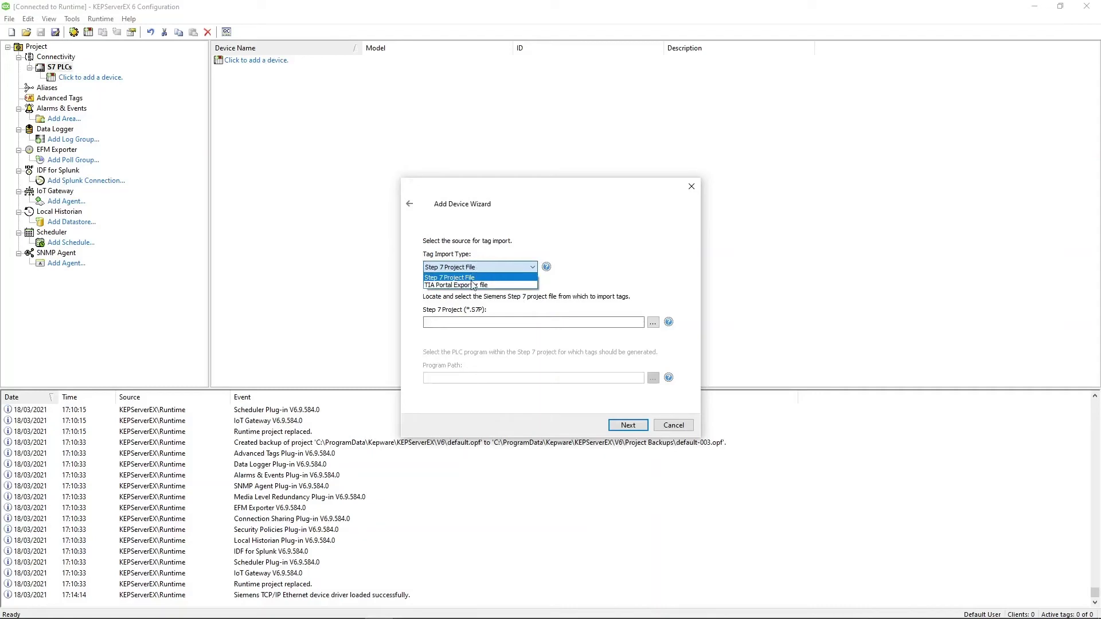
Step: Keep Step 7 Project File import, review the summary grid, and finish creating Test S7-300
click(489, 264)
click(628, 424)
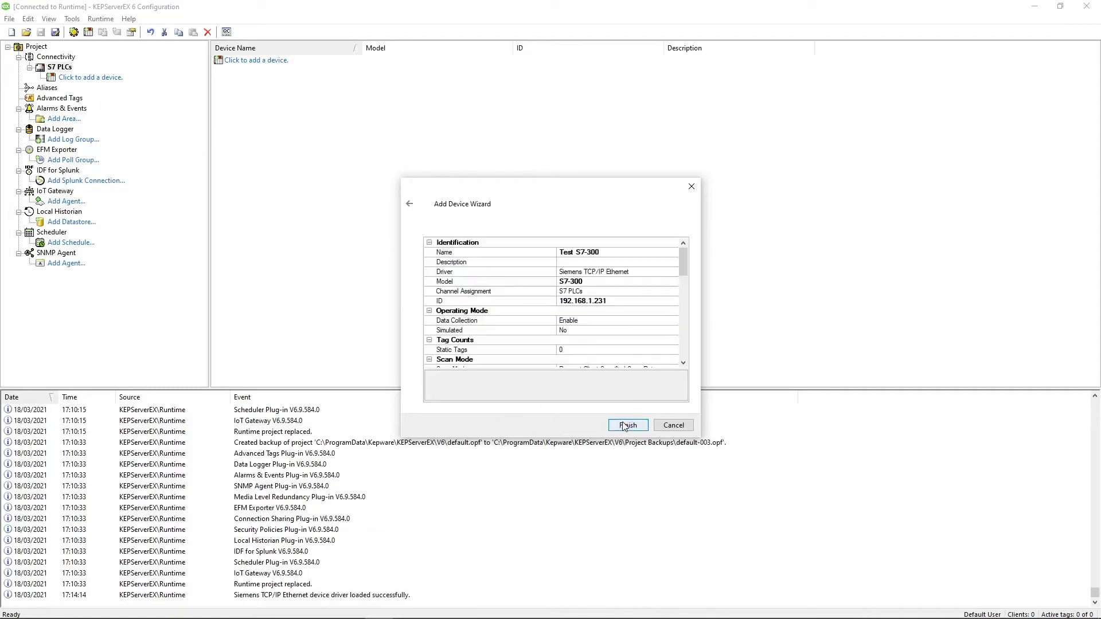
drag(682, 276, 688, 241)
scroll(561, 349, down, 12)
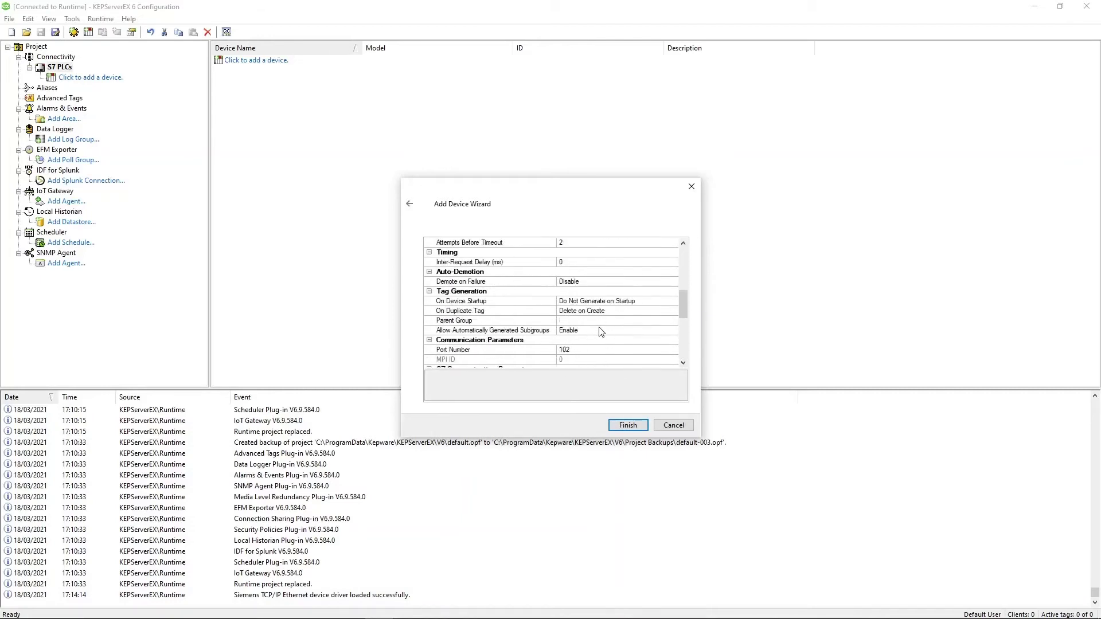
click(627, 430)
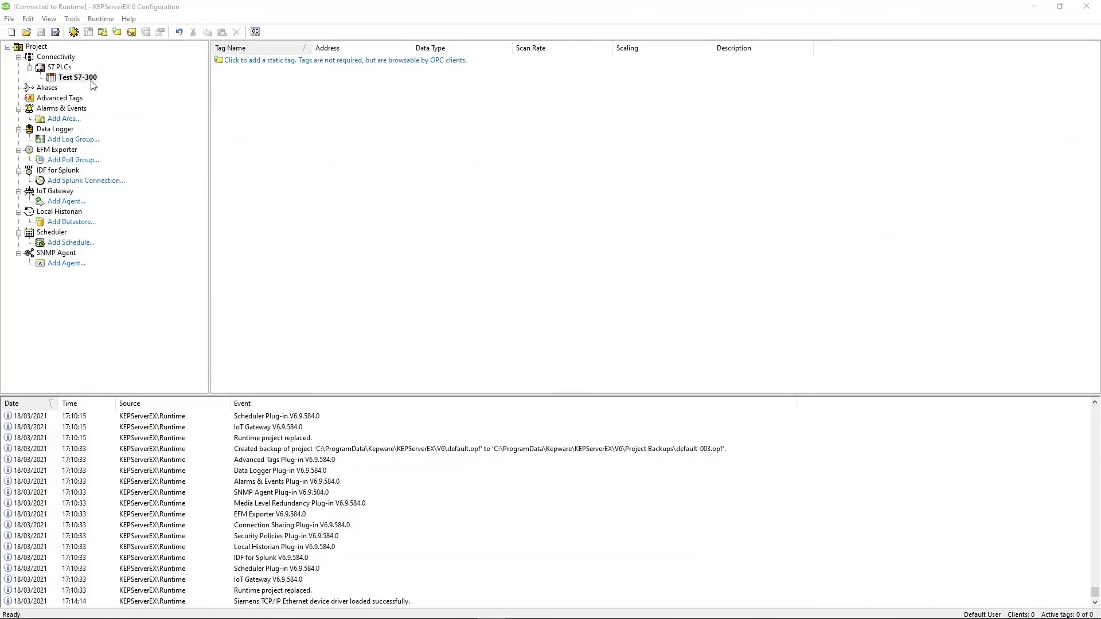
Step: Add a new static tag named TT-001 to the Test S7-300 device
click(84, 78)
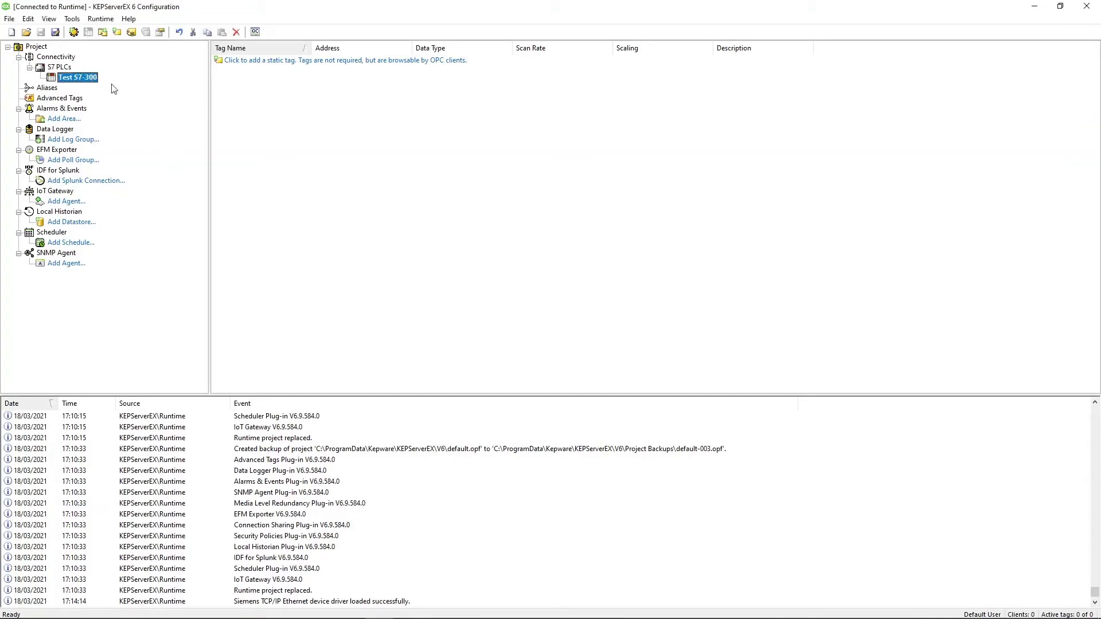
right_click(358, 103)
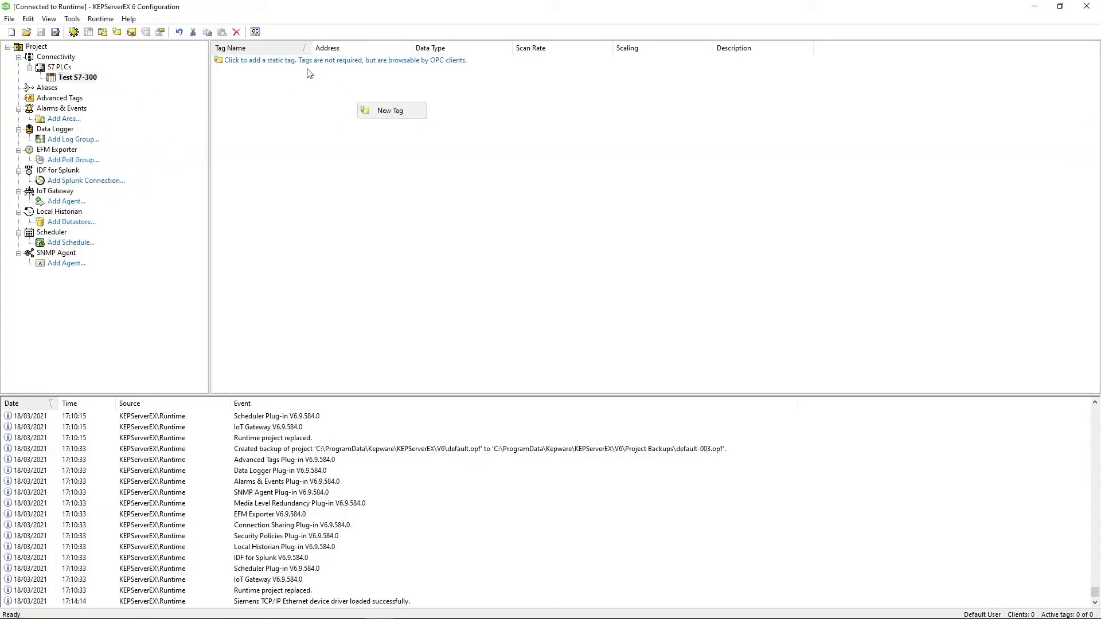
click(392, 111)
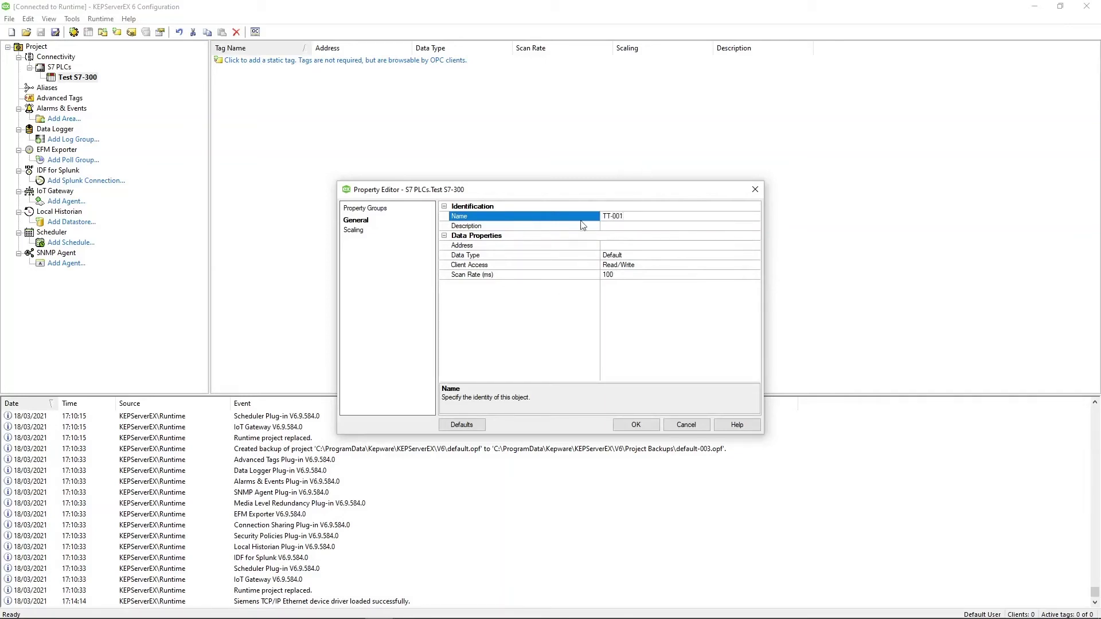
click(646, 249)
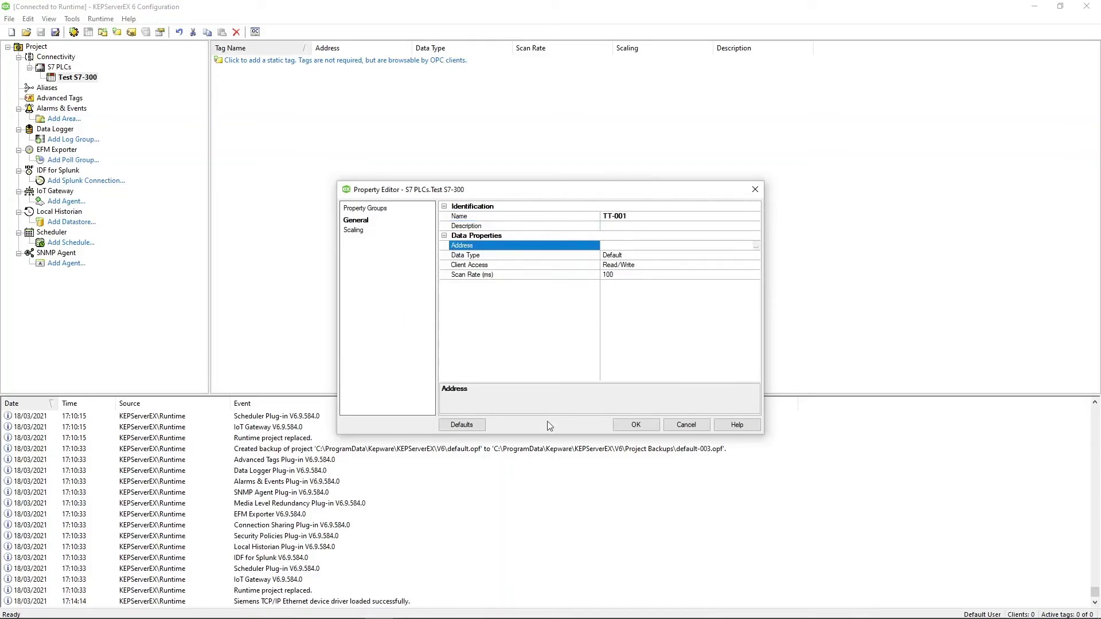
Step: In TIA Portal, open Data_block_1 [DB1] and check TT_001's Real data type and 10.0 offset
click(407, 609)
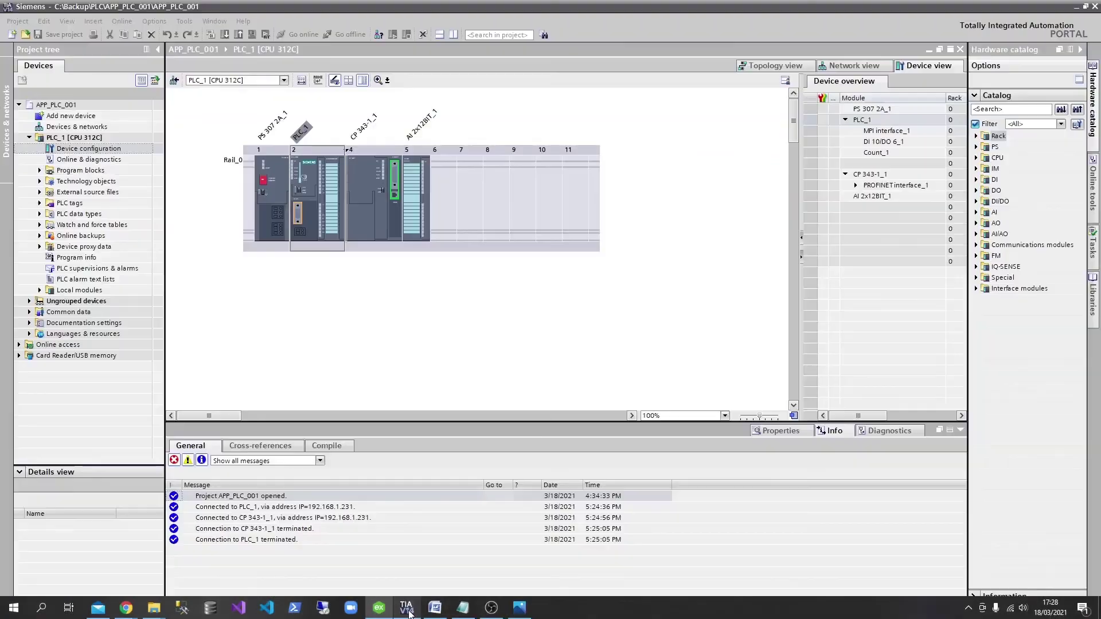
double_click(85, 170)
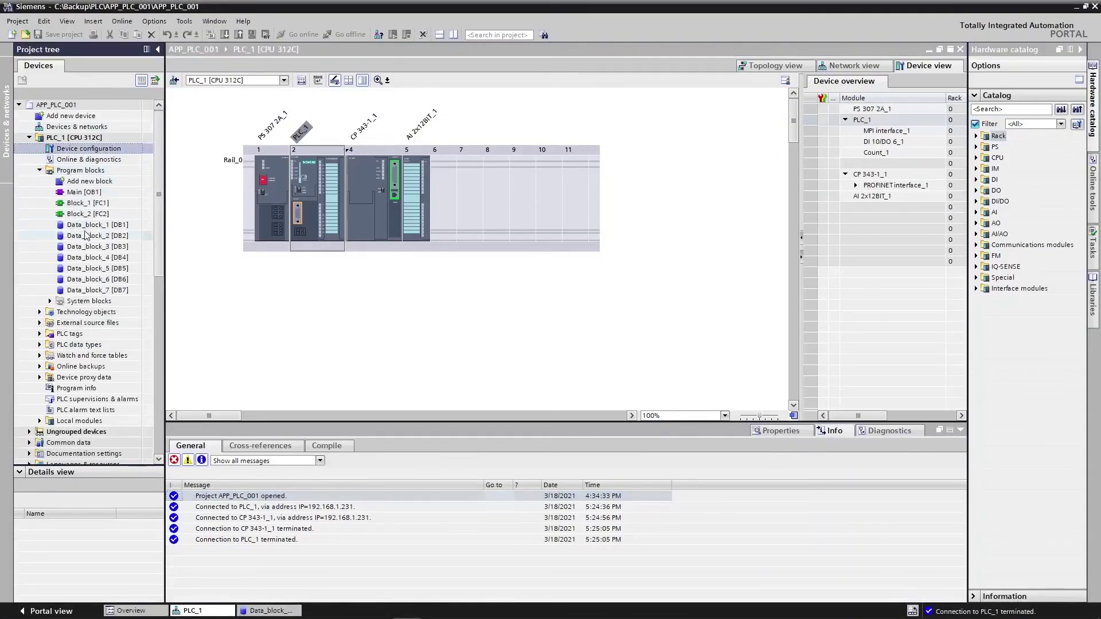
click(93, 225)
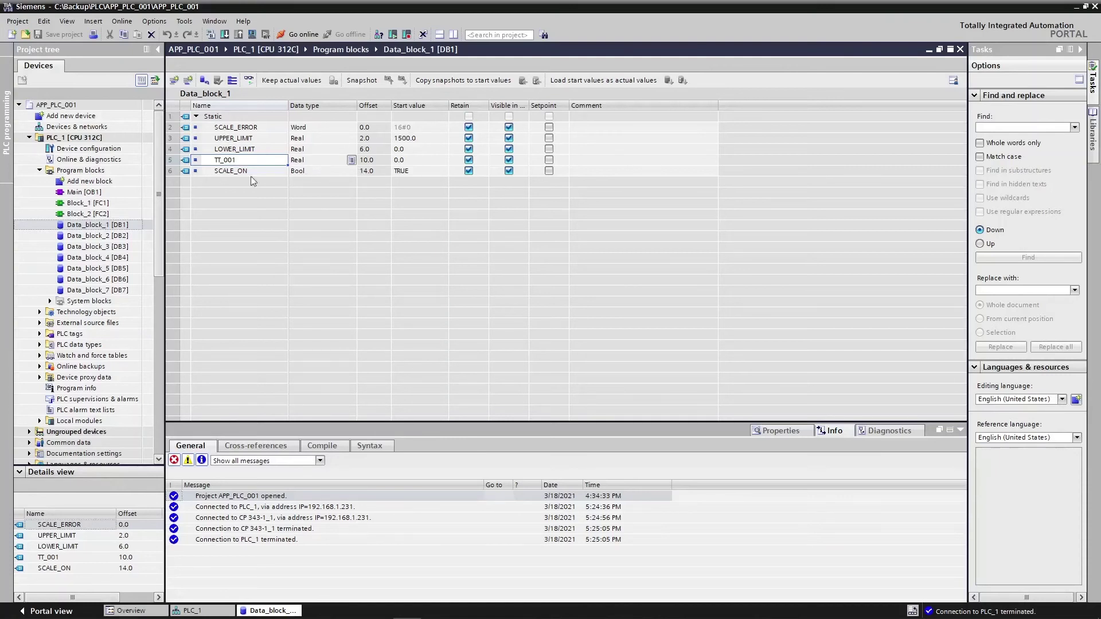
click(118, 226)
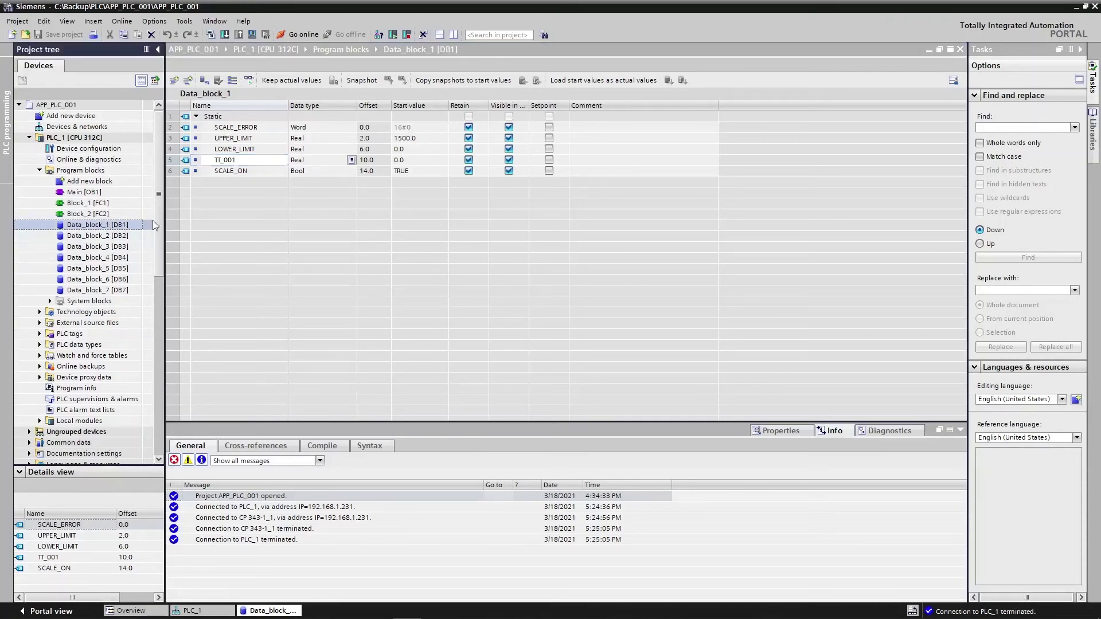
click(305, 160)
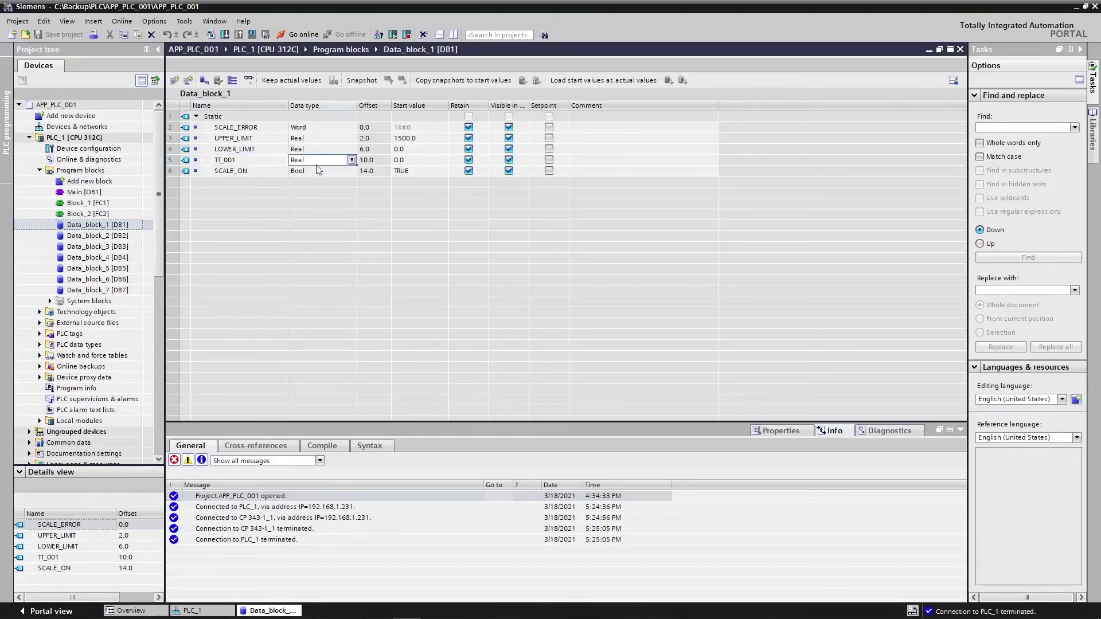
click(373, 162)
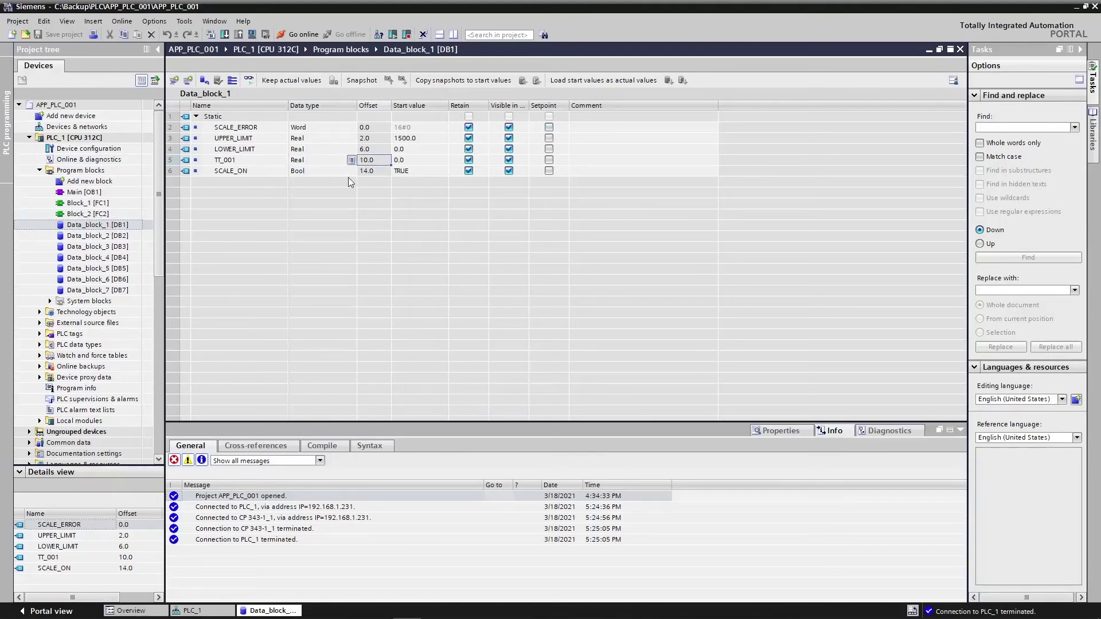
click(312, 161)
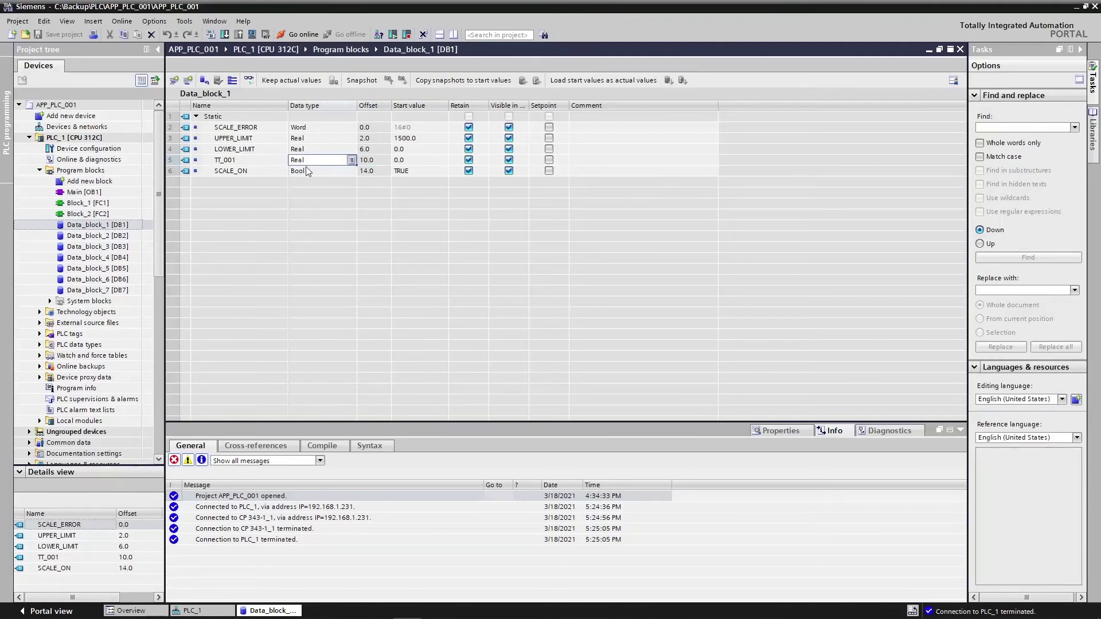
Step: Show TT_001's cross-references filtered to Show all objects, revealing address %DB1.DBD10
click(242, 163)
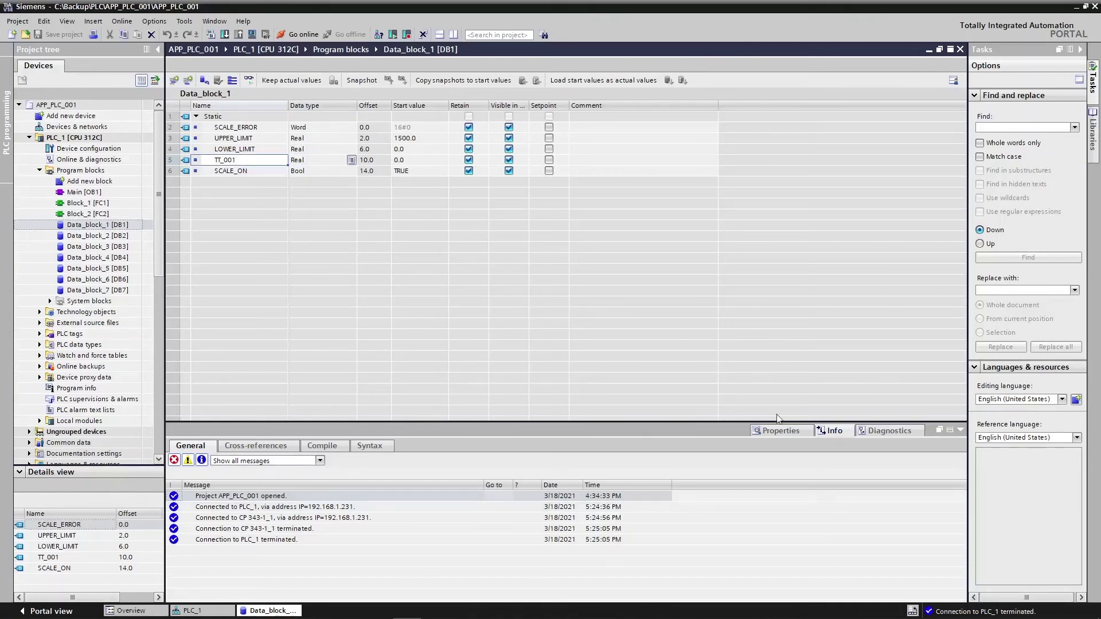
click(252, 447)
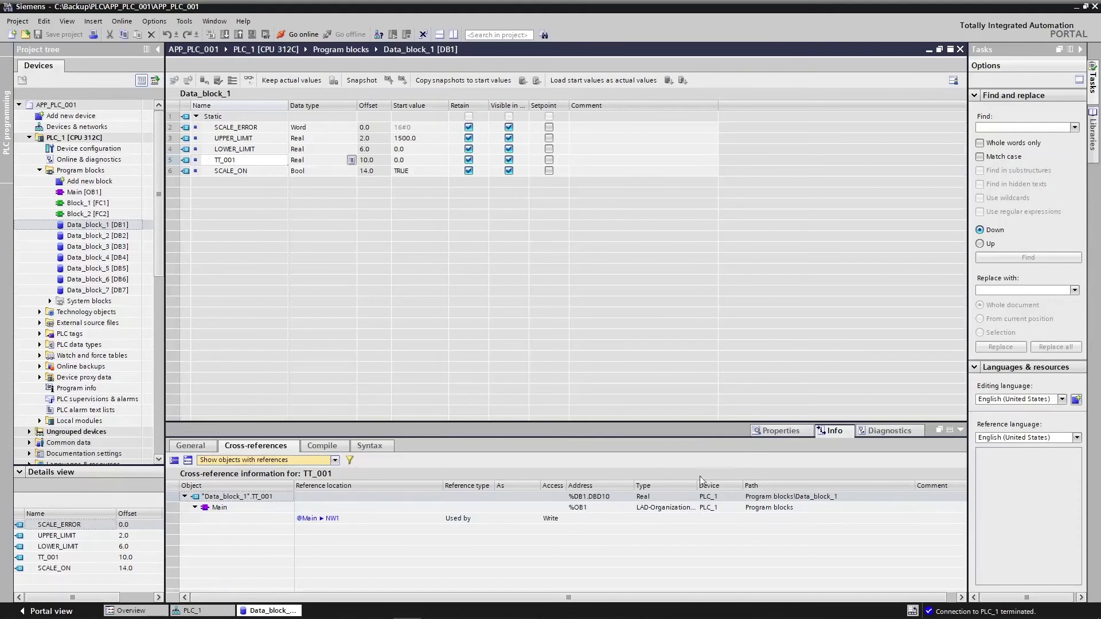
click(332, 460)
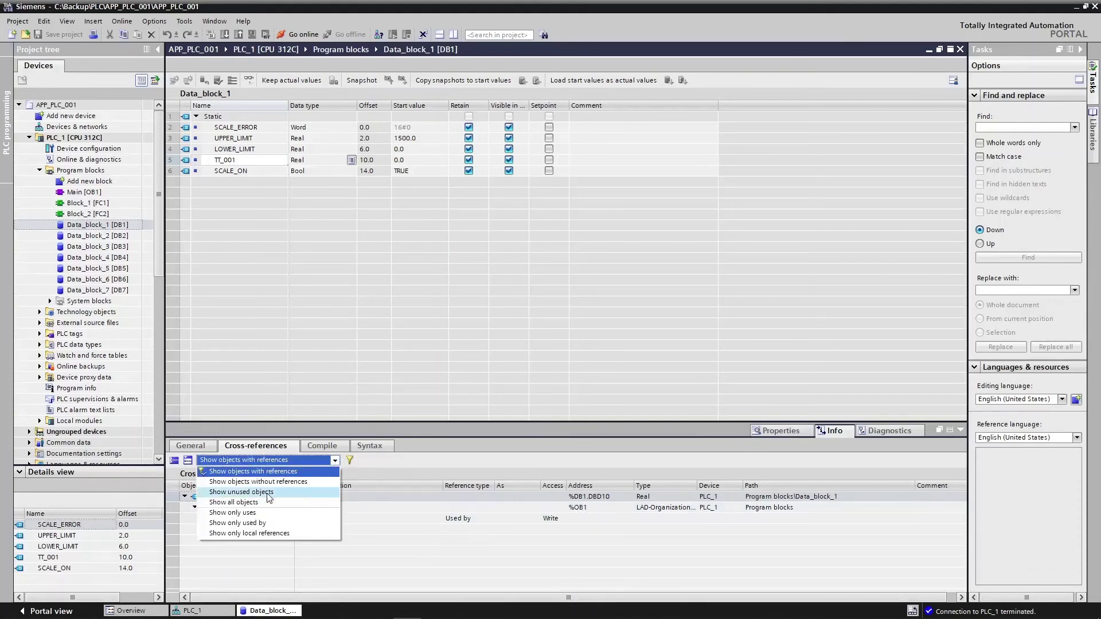
click(241, 470)
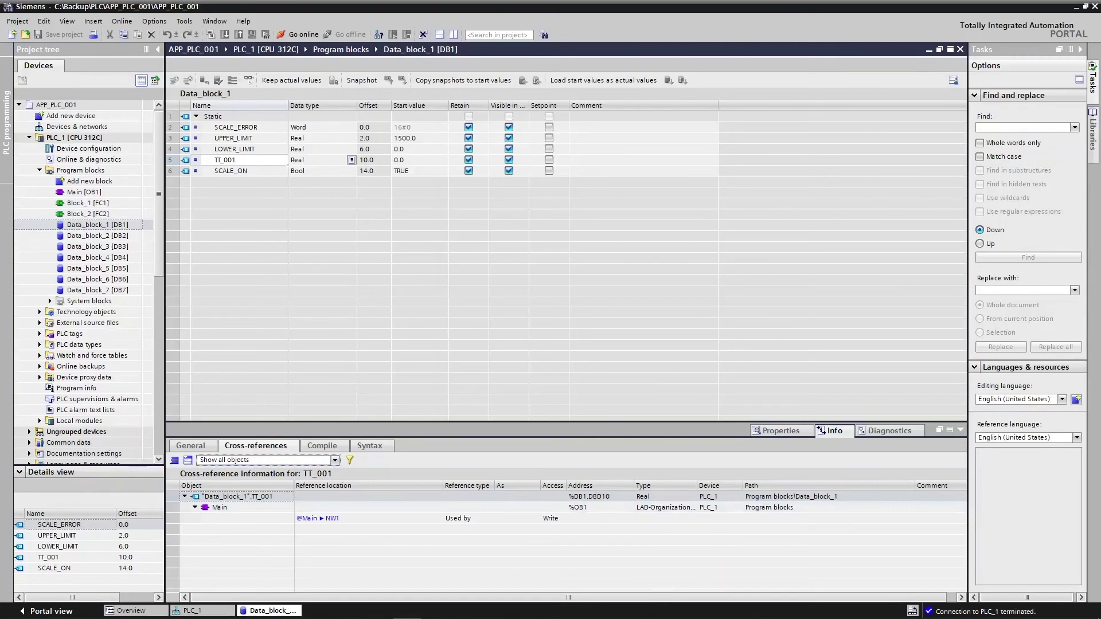
Step: Give tag TT-001 address DB1.DBD10 and data type Float
click(378, 615)
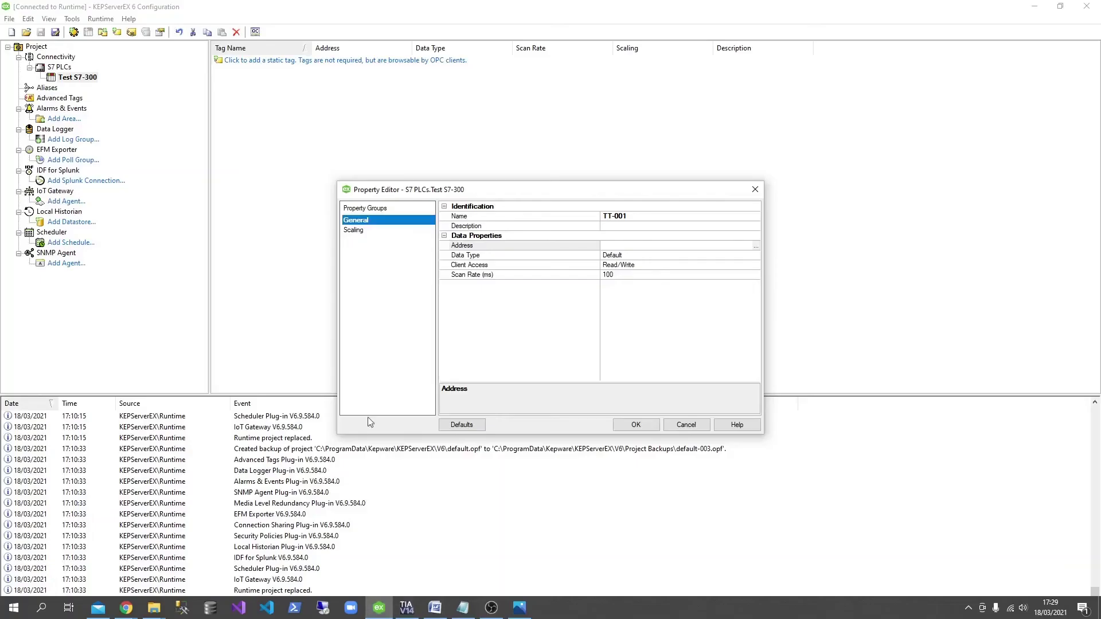
click(645, 245)
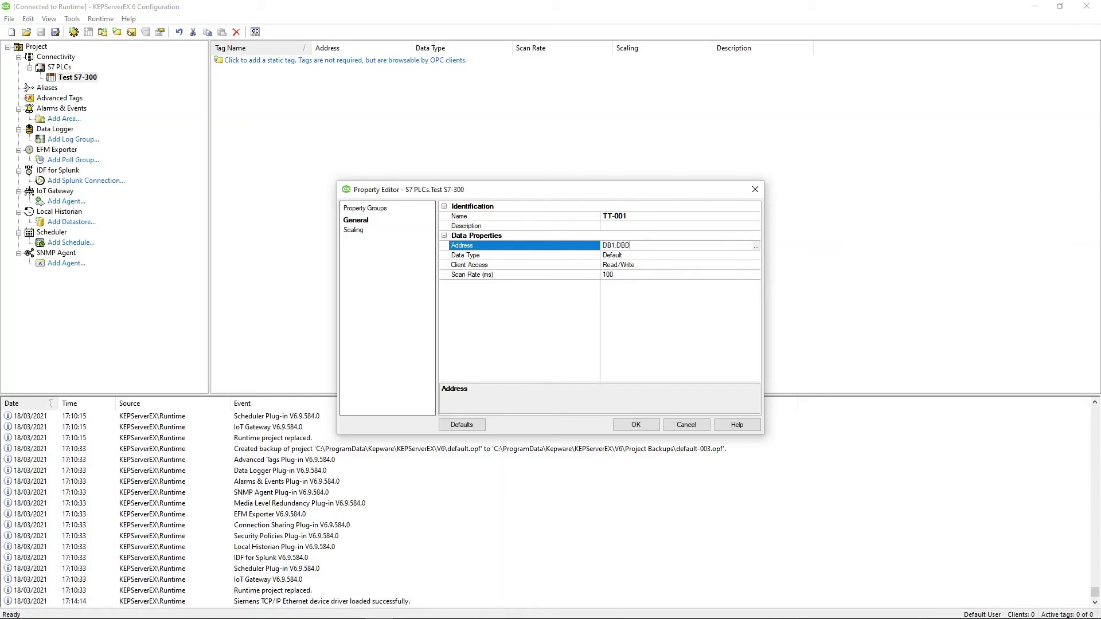
click(675, 257)
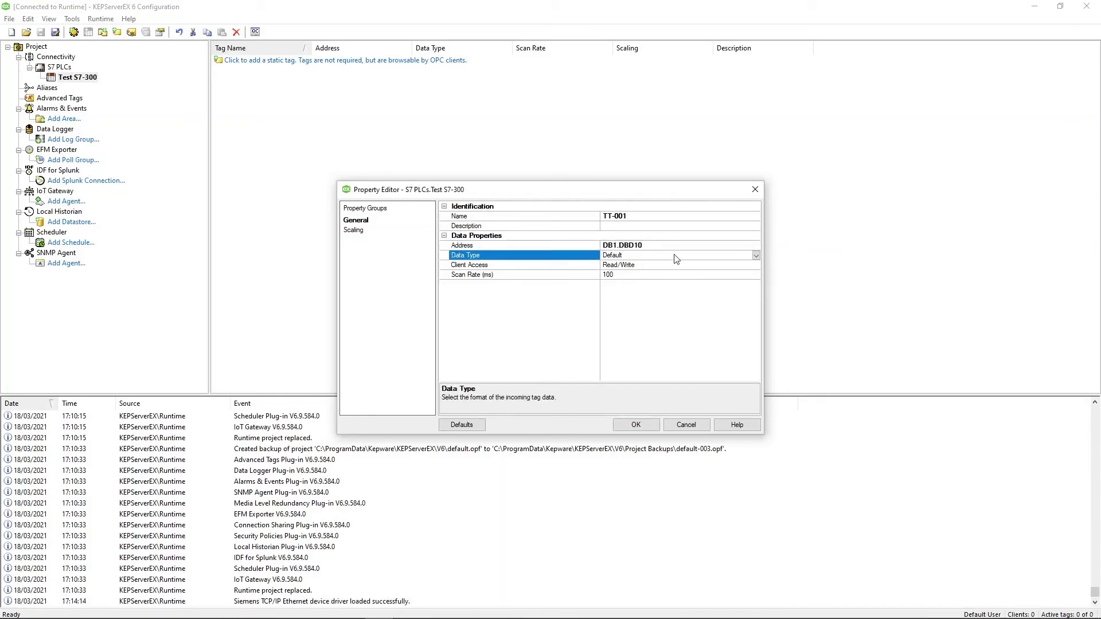
click(756, 256)
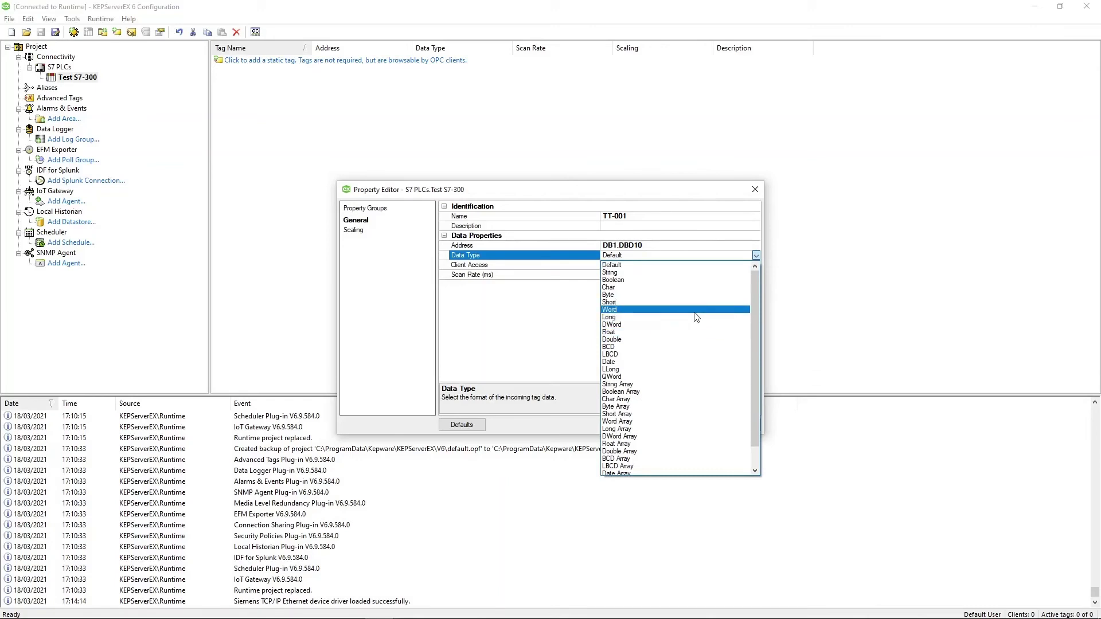
click(616, 332)
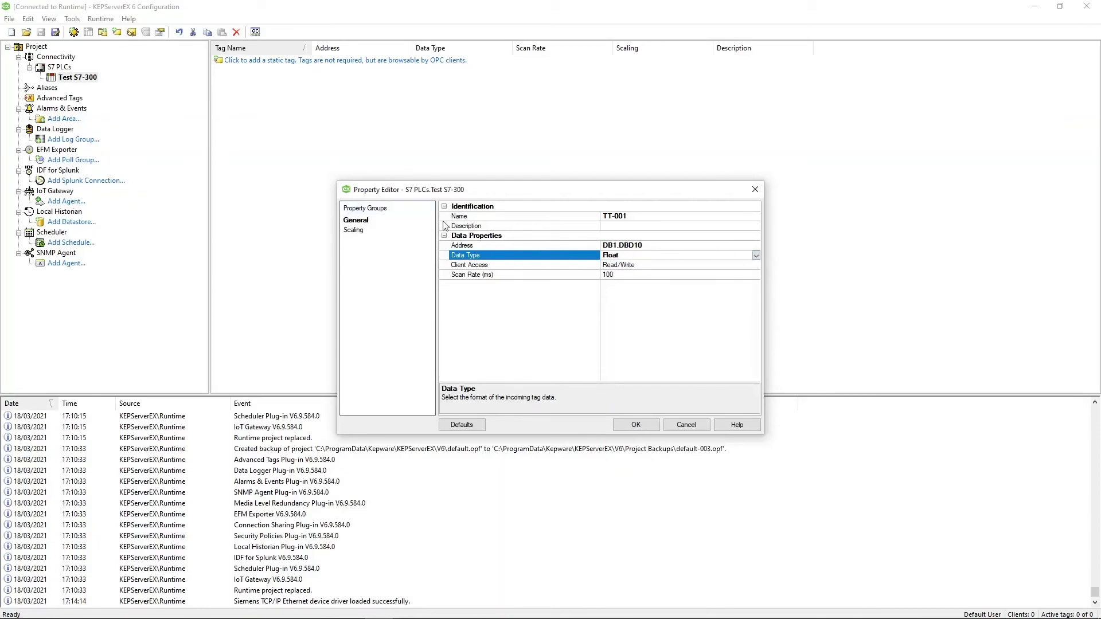
Step: Leave the tag's scaling type at None and save TT-001
click(353, 230)
click(695, 216)
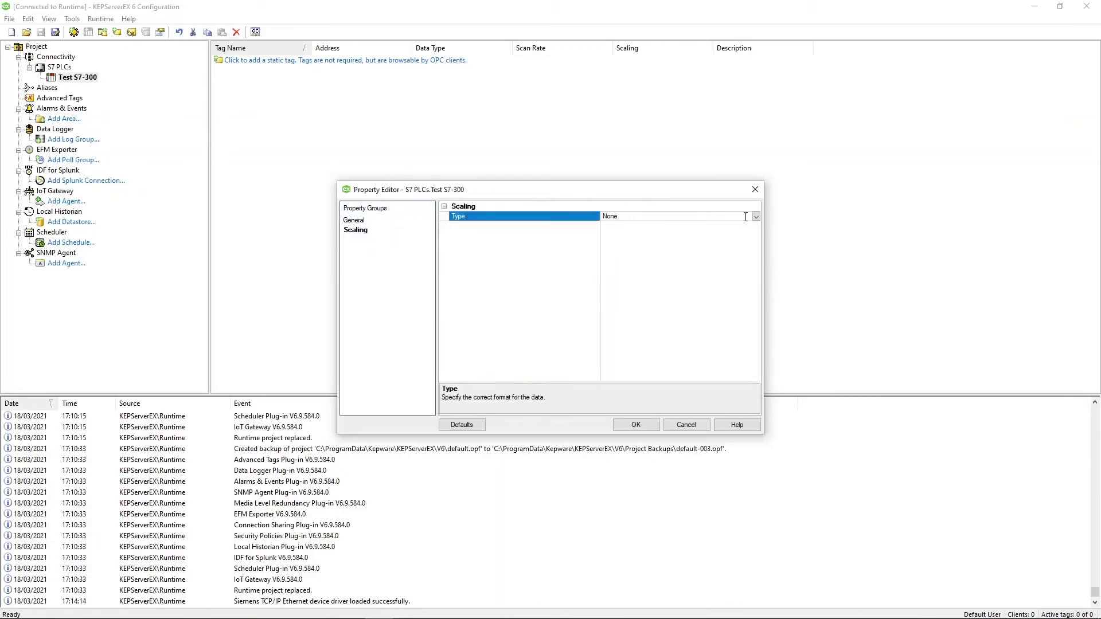
click(755, 217)
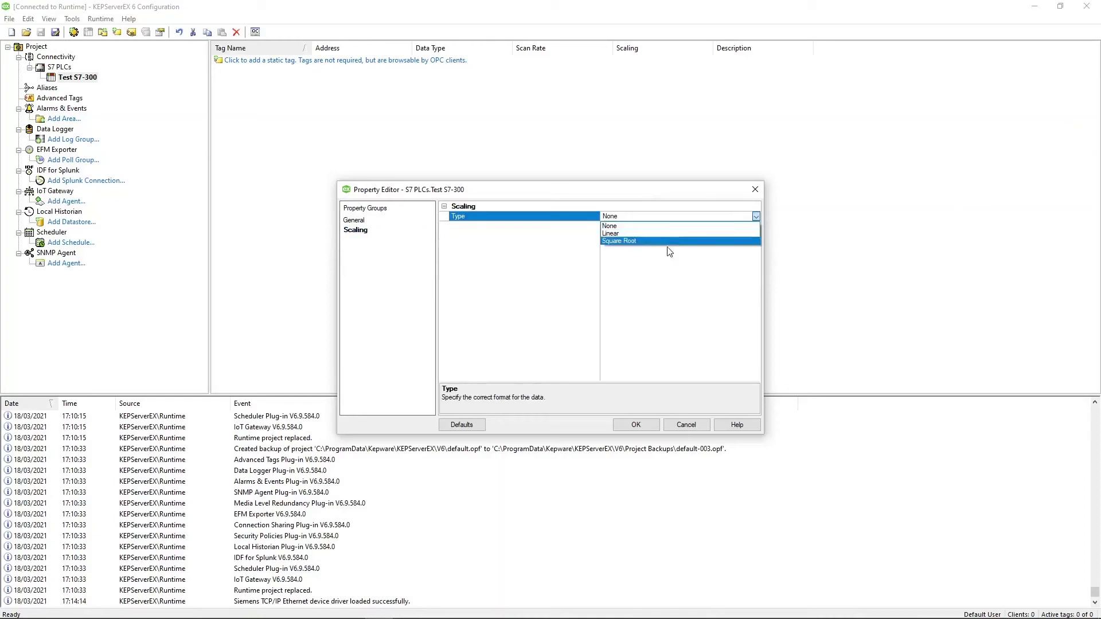
click(668, 231)
click(363, 222)
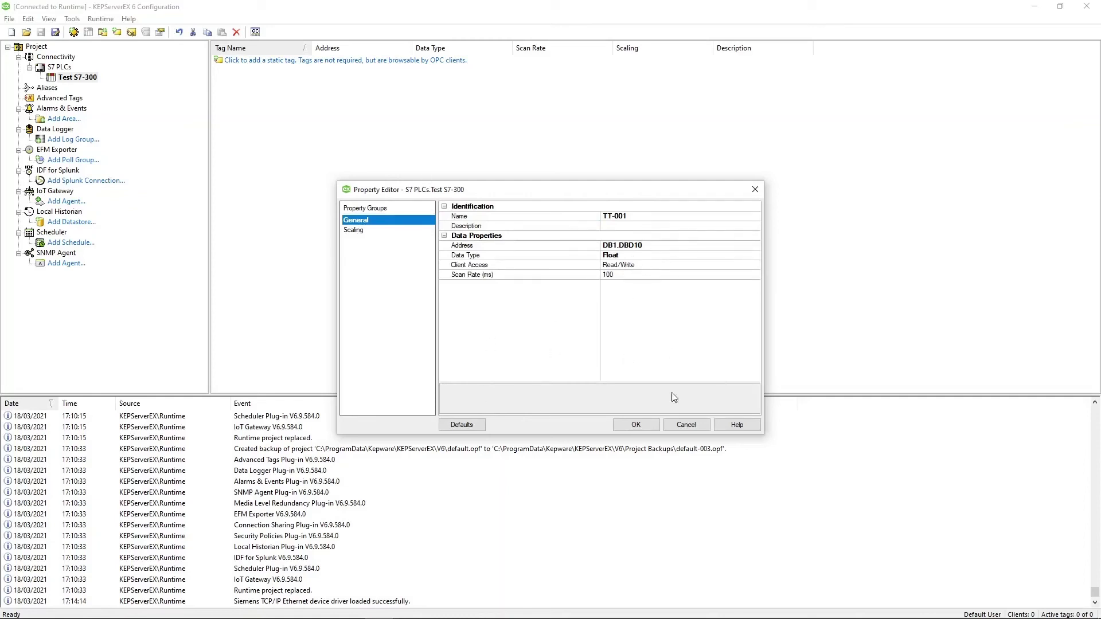
click(636, 424)
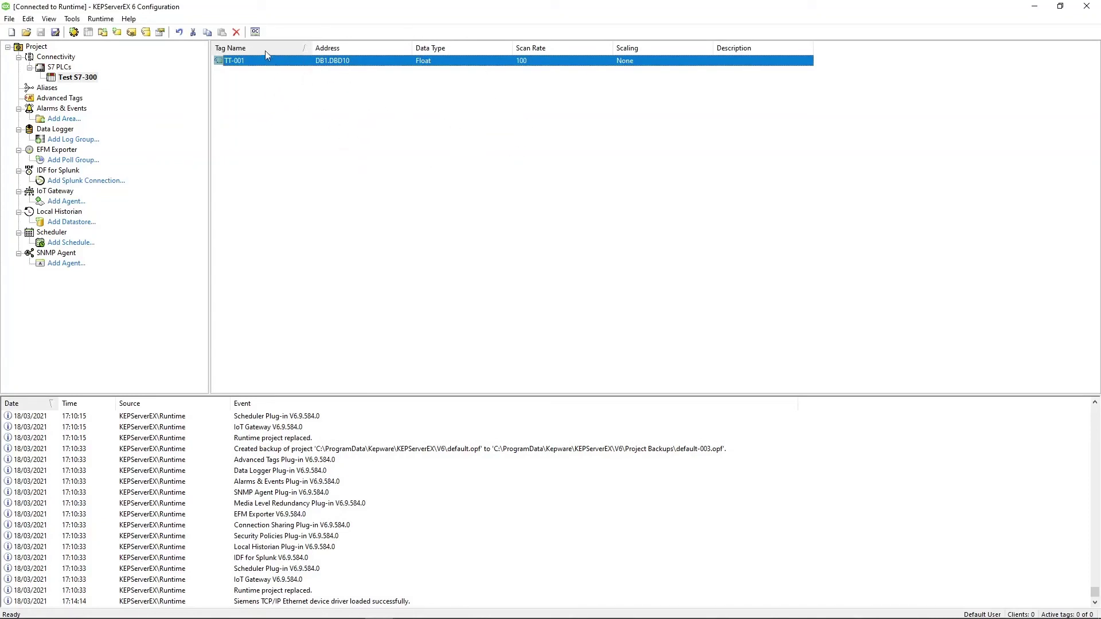
Step: Launch OPC Quick Client and select TT-001 under S7 PLCs.Test S7-300, reading Float 22.7431
click(255, 33)
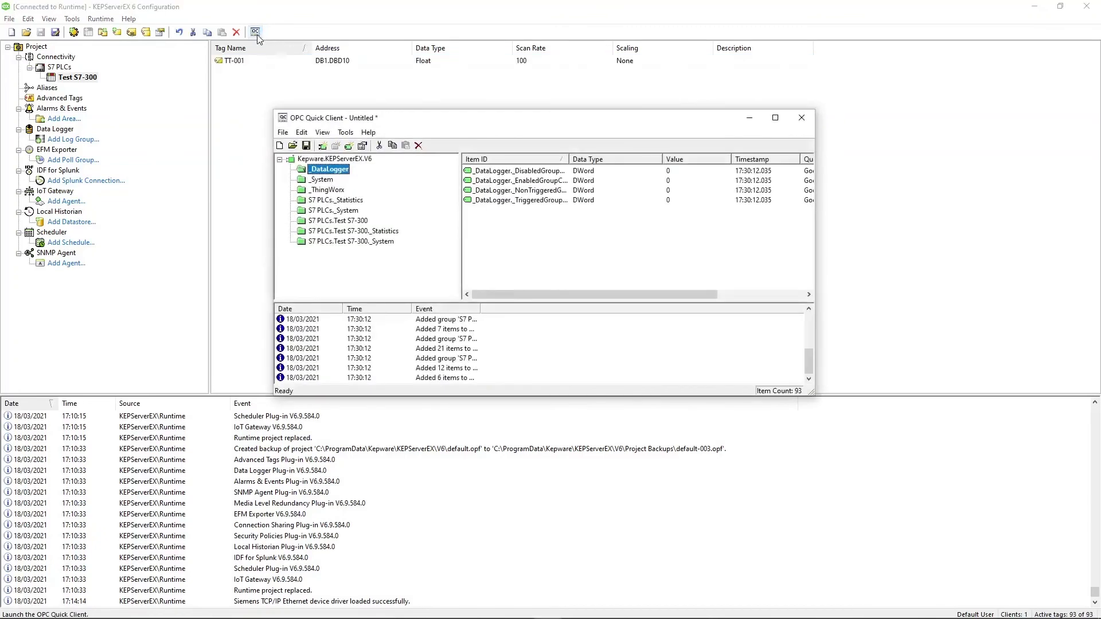
click(333, 221)
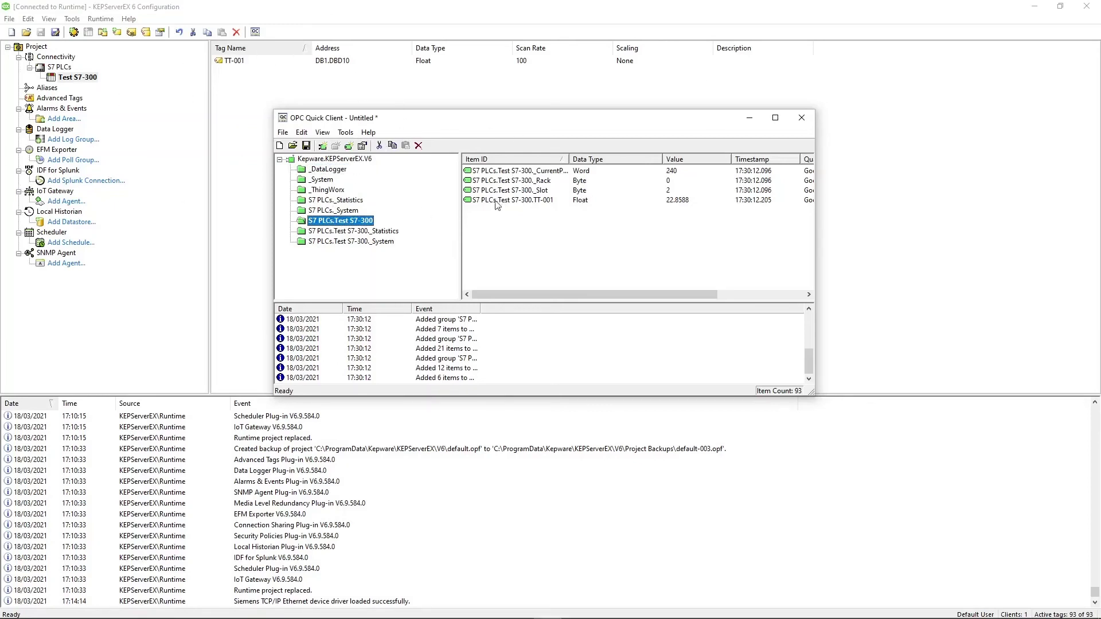
click(535, 192)
click(747, 201)
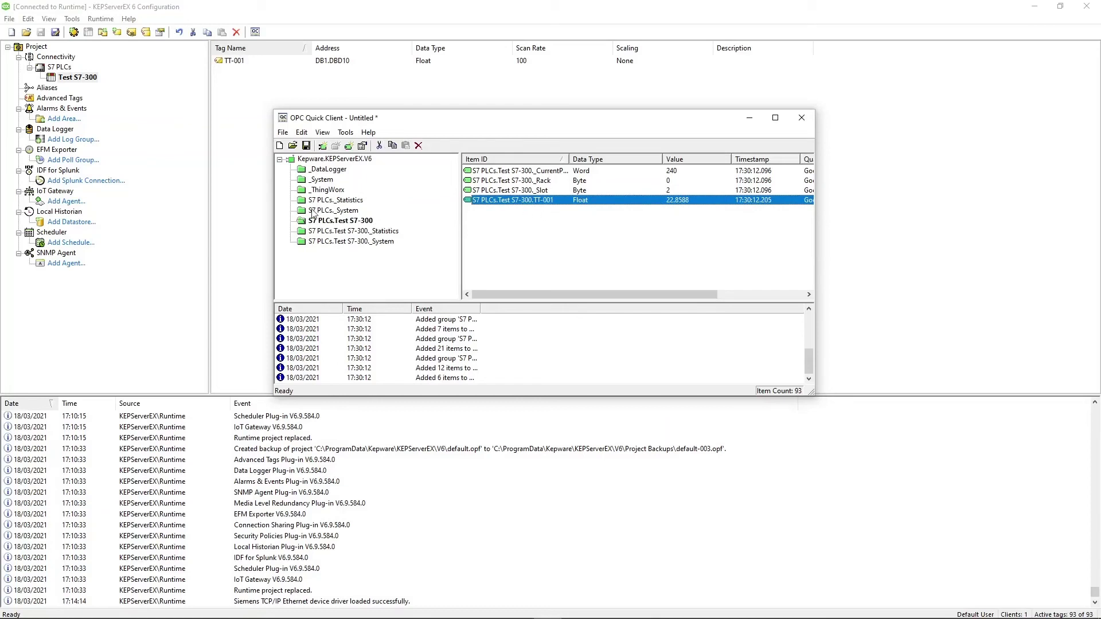
click(337, 221)
click(523, 201)
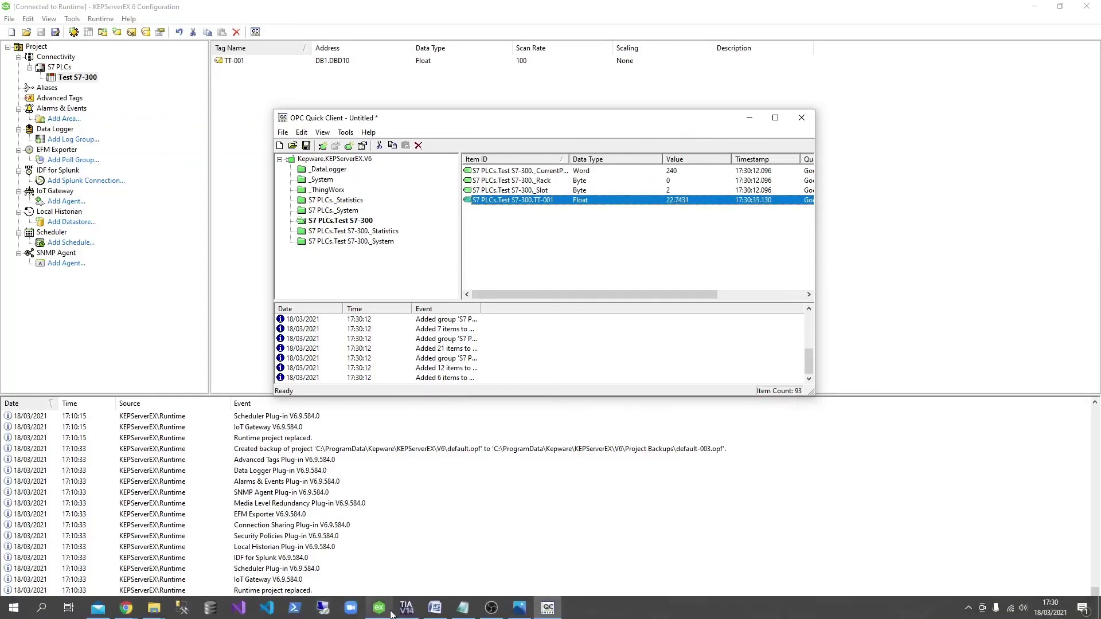
Step: Monitor Data_block_1 online in TIA Portal so TT_001 shows its live value 22.74306
click(406, 611)
click(86, 224)
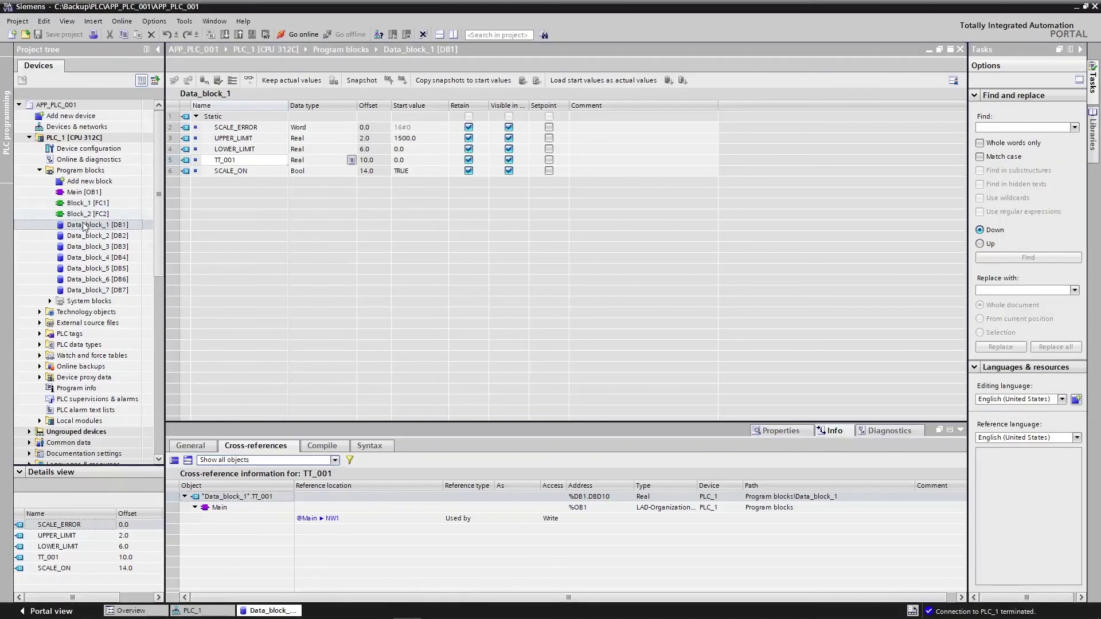
click(268, 201)
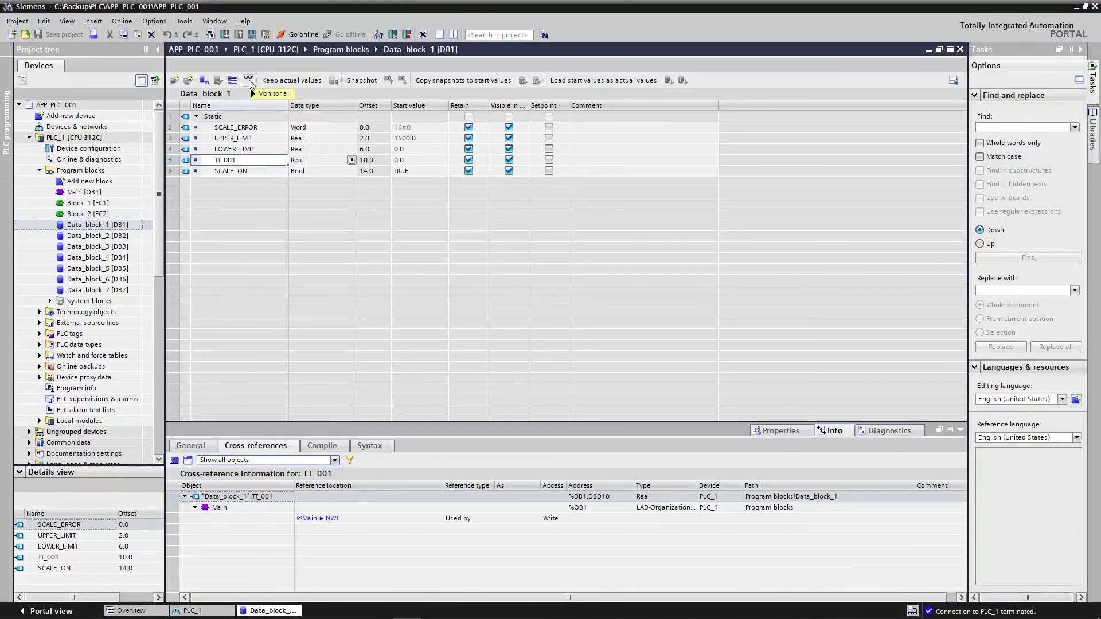
click(250, 84)
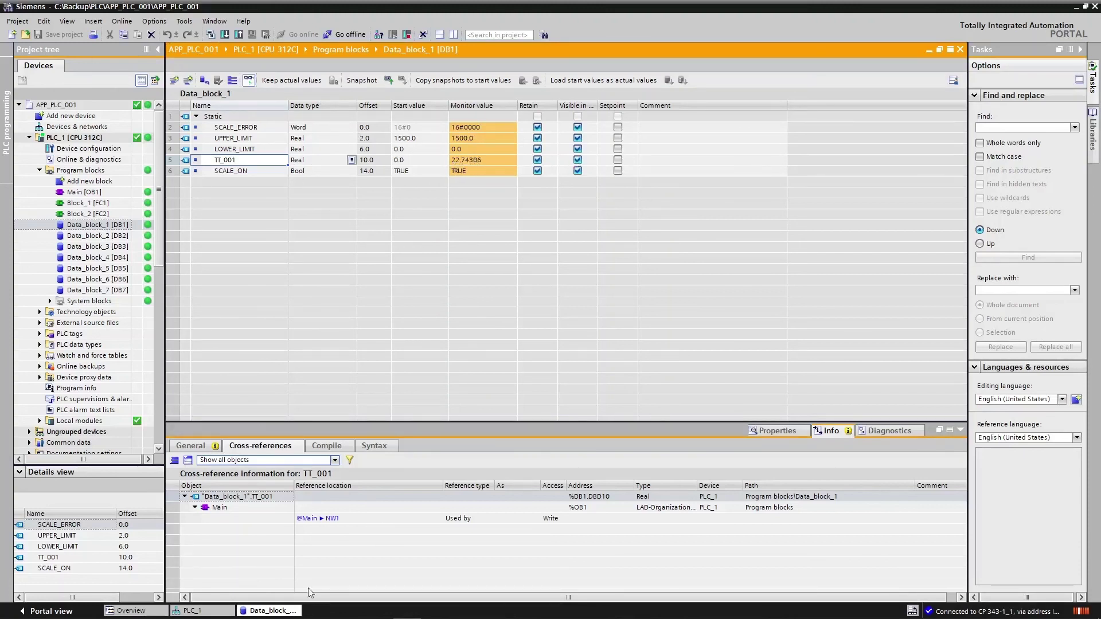
mouse_move(373, 616)
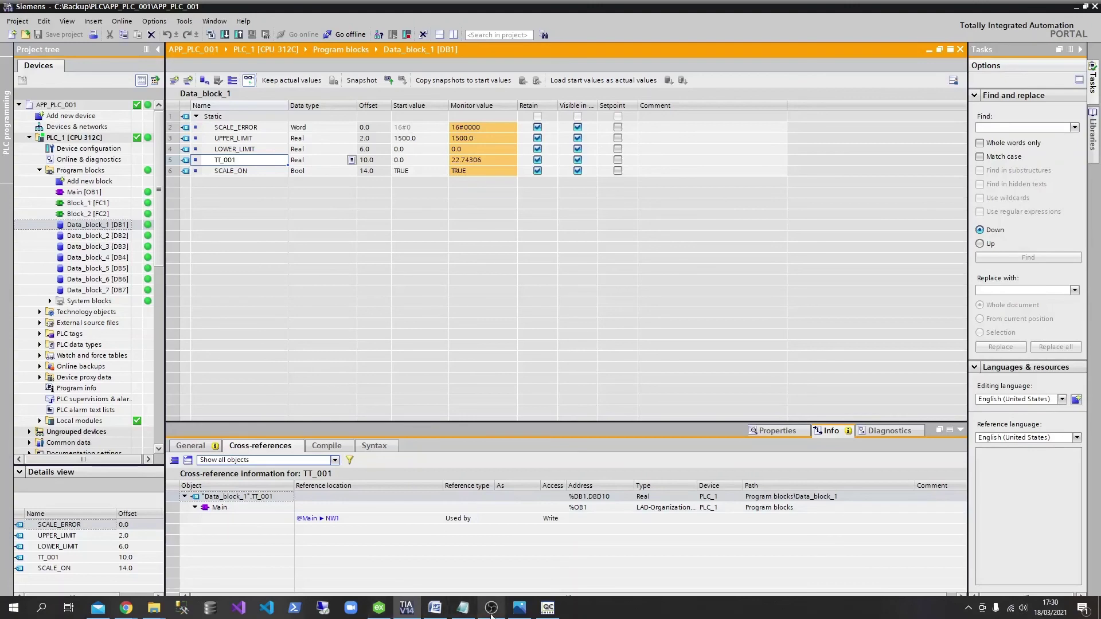
Step: Position OPC Quick Client so TT-001's 22.7431 sits beside TIA Portal's TT_001 value 22.74306
mouse_move(407, 609)
mouse_down()
mouse_move(378, 611)
mouse_move(408, 617)
mouse_up()
click(546, 607)
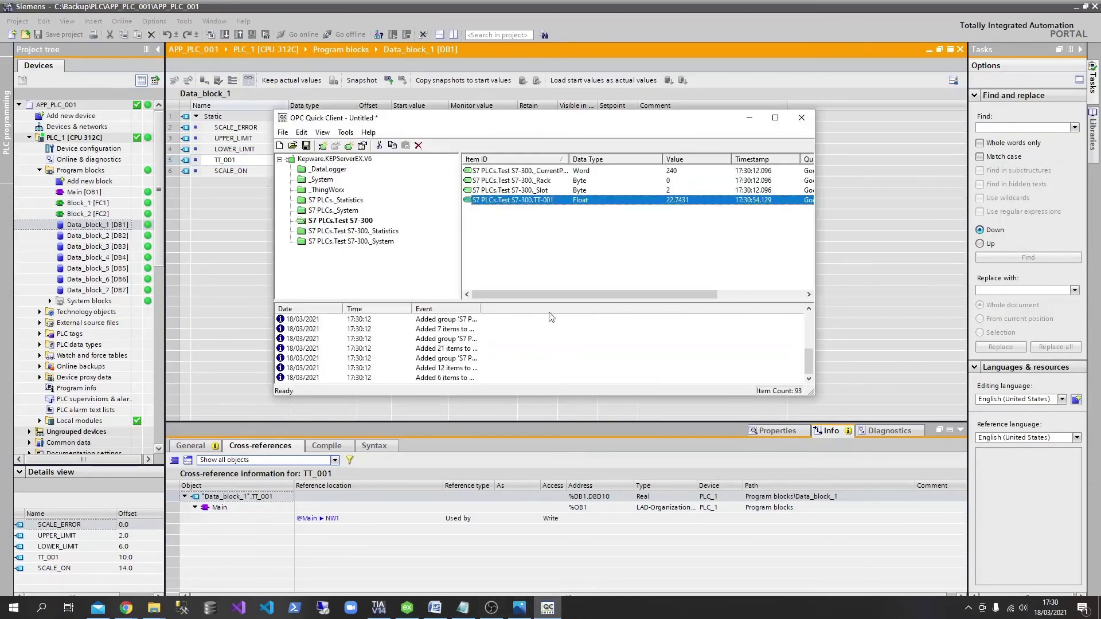
drag(632, 124, 546, 204)
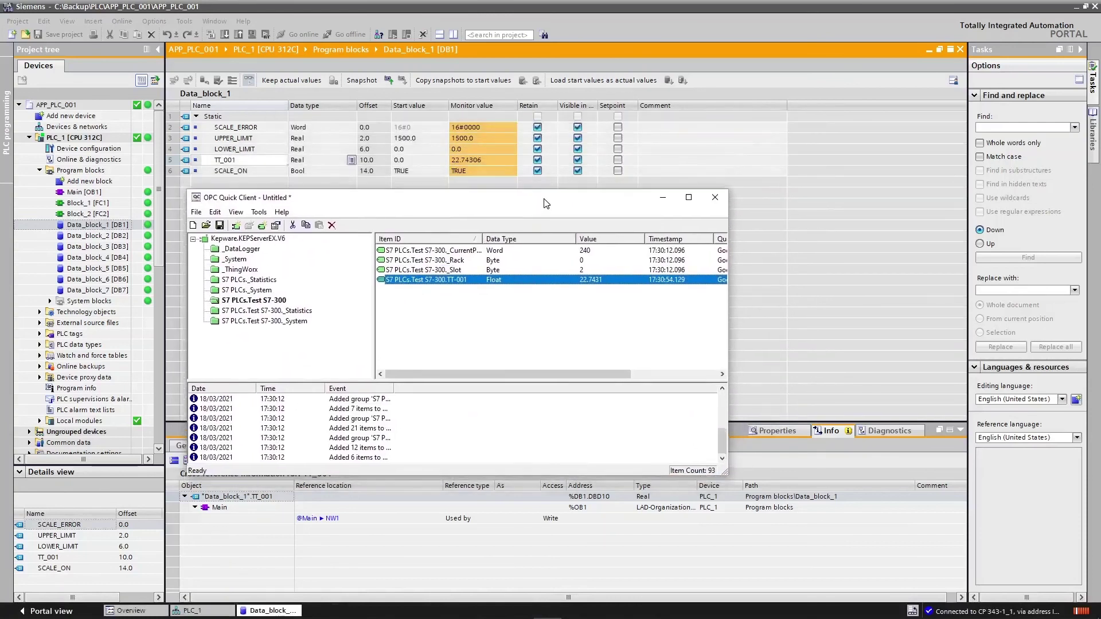